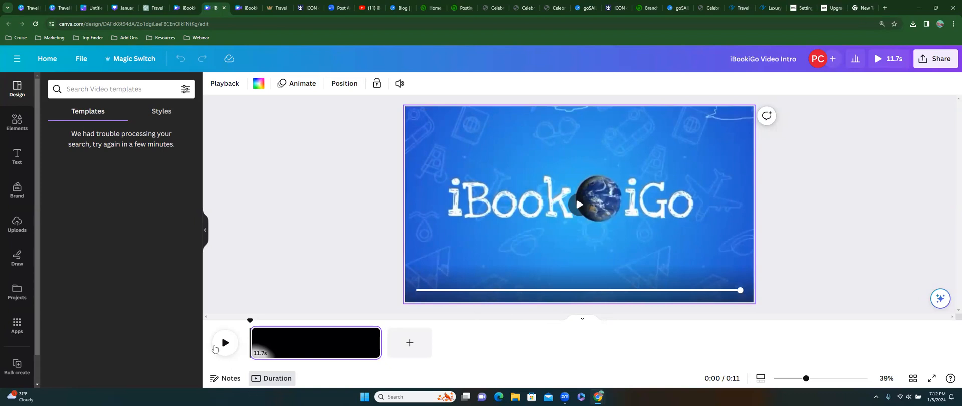
# - Load godaddy.com in the blank new Chrome tab
pyautogui.click(859, 10)
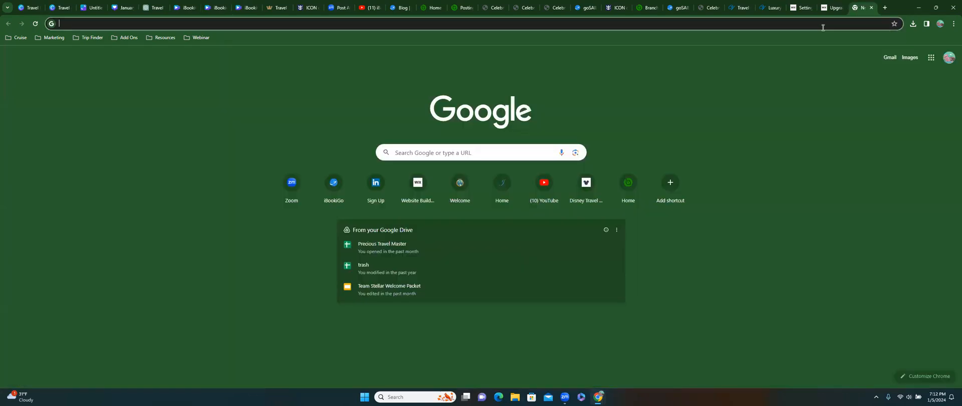
pyautogui.click(822, 28)
pyautogui.write('godaddy')
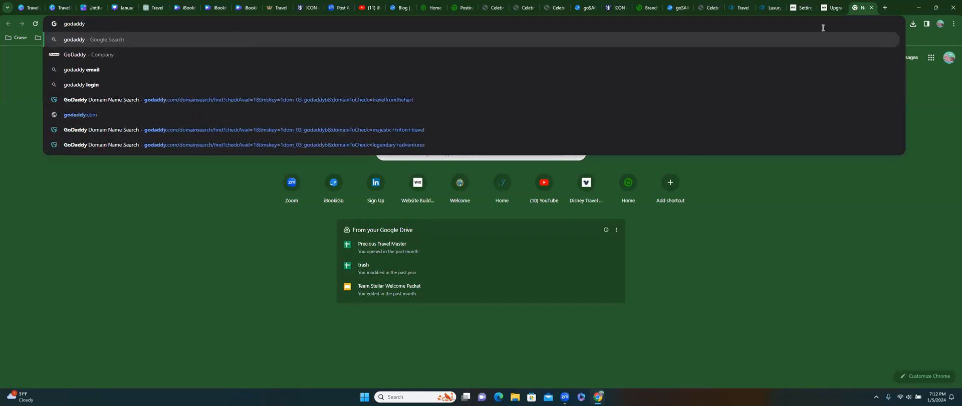
pyautogui.write('.com')
pyautogui.press('Return')
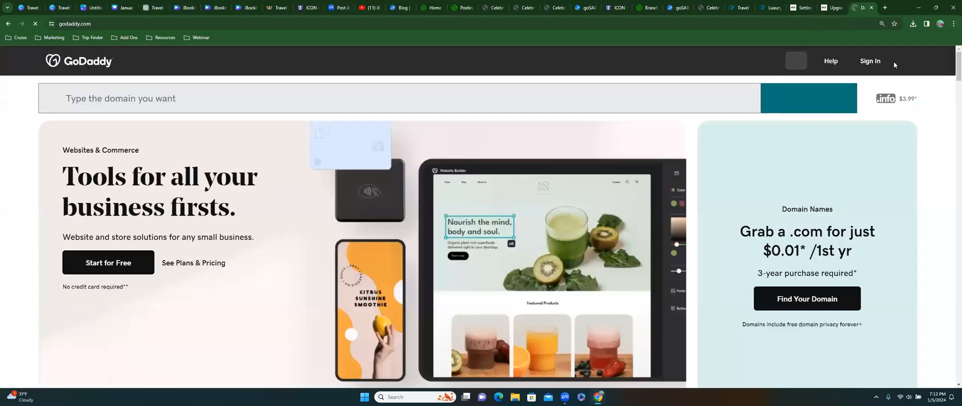
# - From the Sign In menu, submit the account's e-mail and password
pyautogui.click(870, 61)
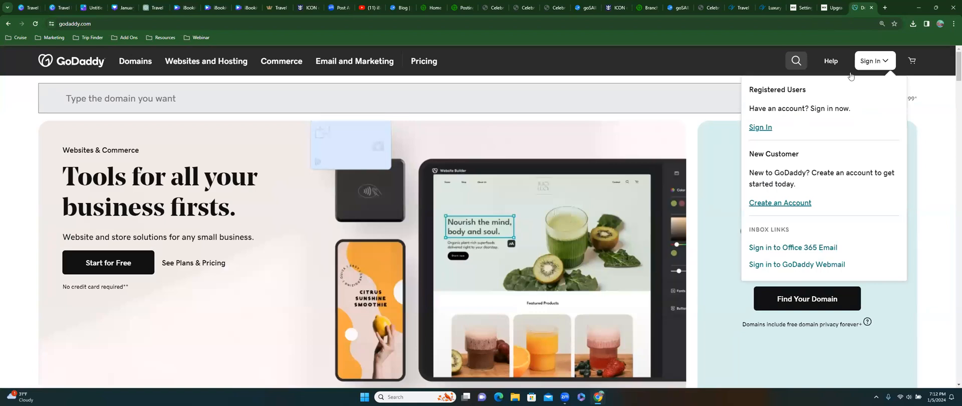
pyautogui.click(760, 127)
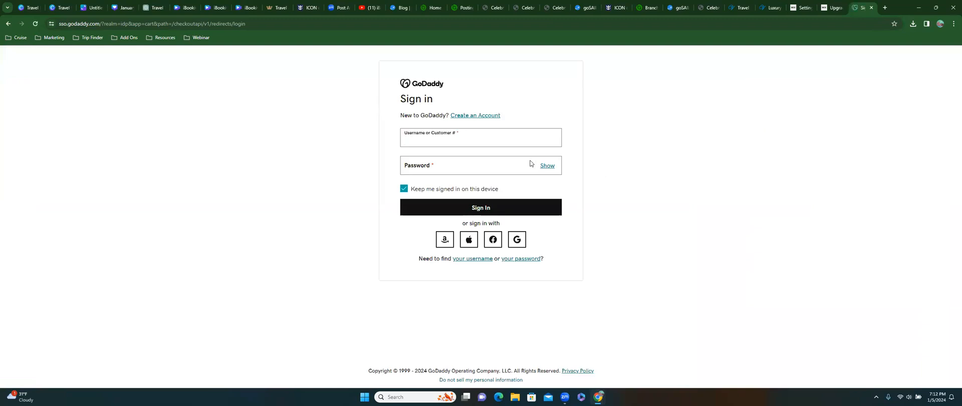
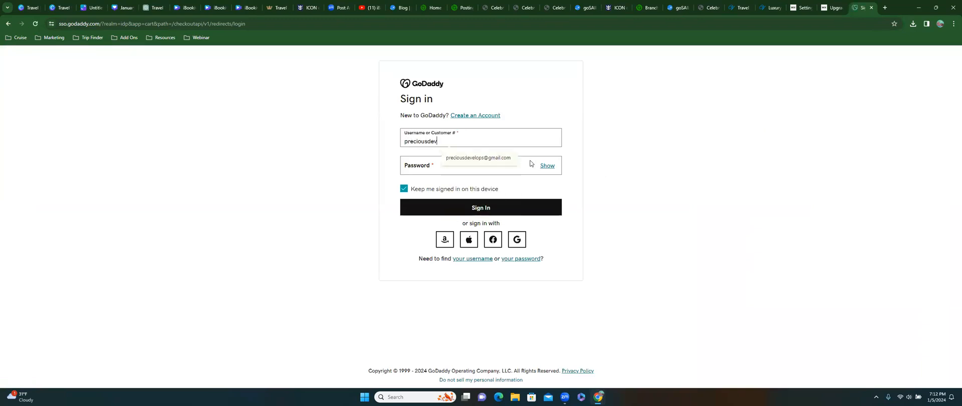
pyautogui.press('Tab')
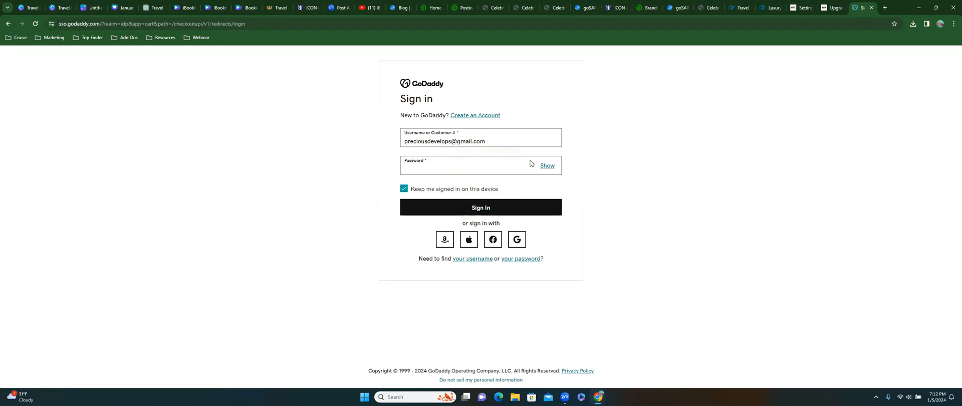
pyautogui.write('•••••••••••')
pyautogui.press('Return')
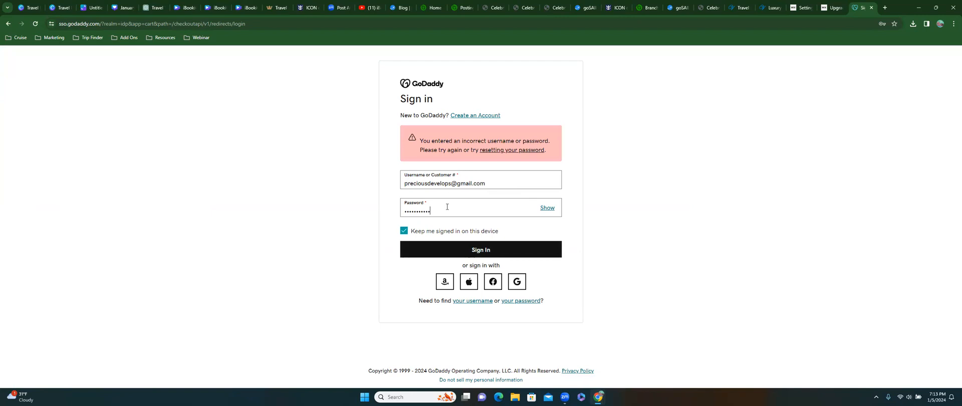
# - Replace the rejected password with the correct one and sign in again
pyautogui.moveTo(446, 207); pyautogui.dragTo(374, 210)
pyautogui.write('•••••••••••')
pyautogui.press('Return')
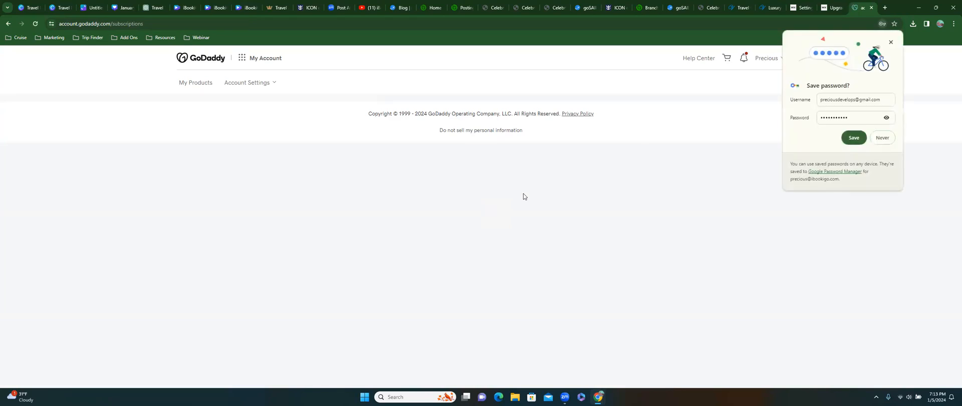
# - Dismiss the save-password prompt, then open JETGOFLY.COM's menu and tick its checkbox
pyautogui.click(891, 43)
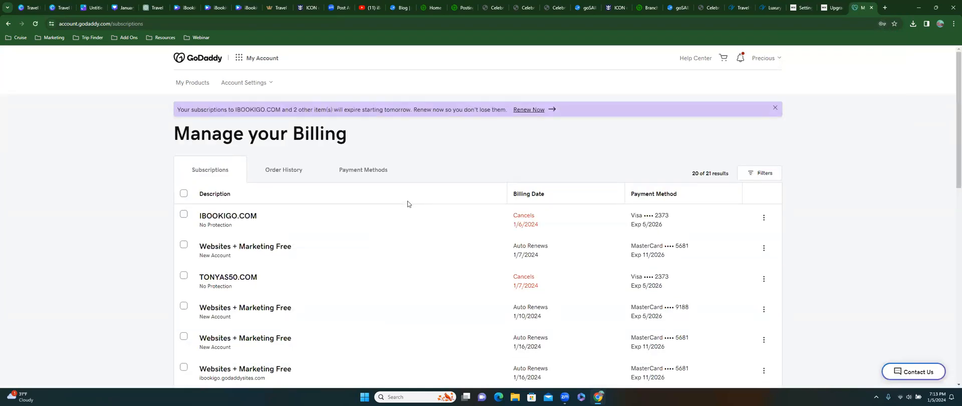
pyautogui.scroll(-2, 408, 204)
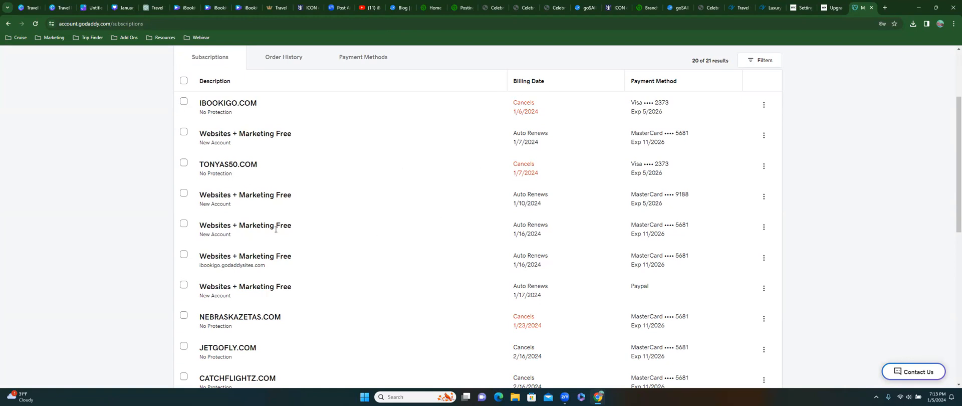
pyautogui.scroll(-3, 350, 246)
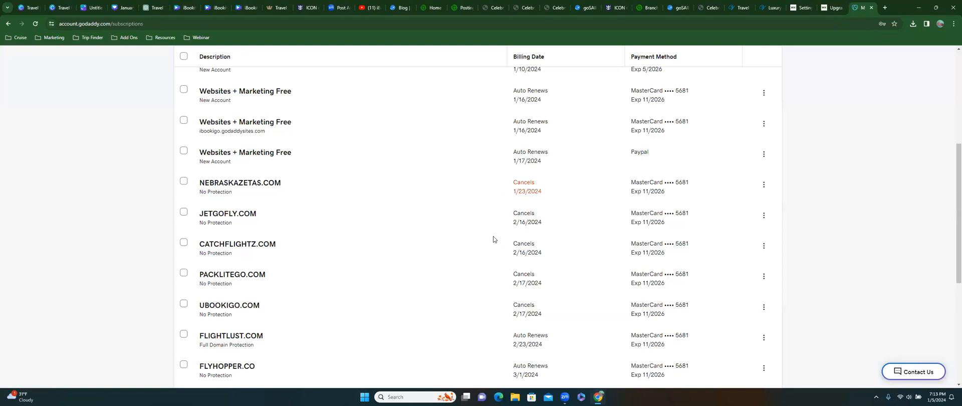
pyautogui.scroll(-2, 494, 236)
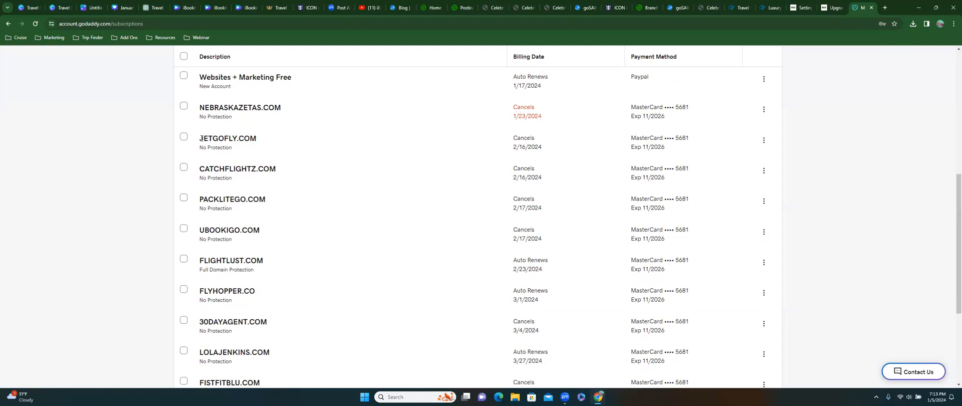
pyautogui.click(764, 142)
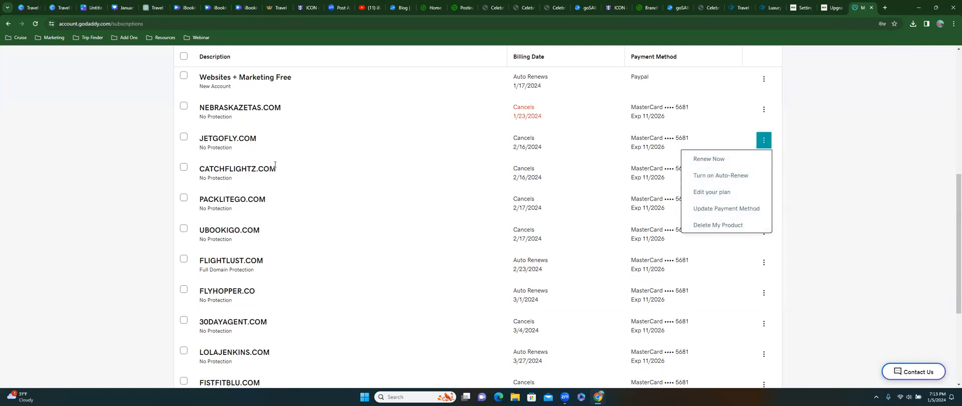
pyautogui.click(187, 137)
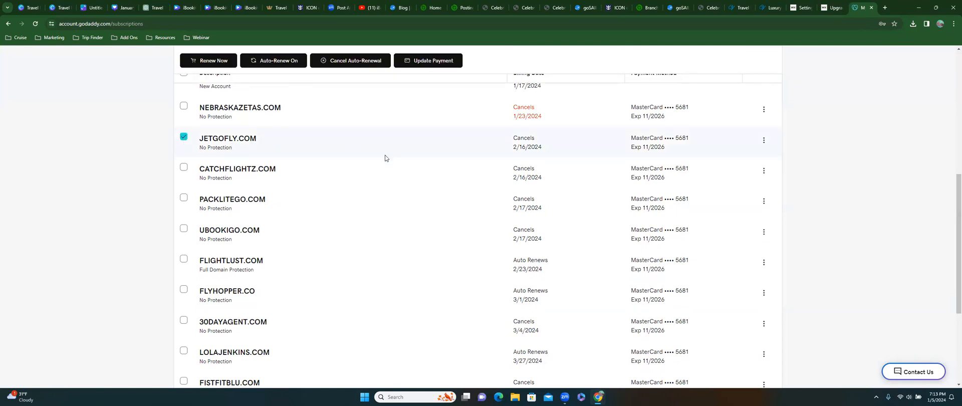
pyautogui.scroll(5, 385, 156)
pyautogui.scroll(3, 384, 155)
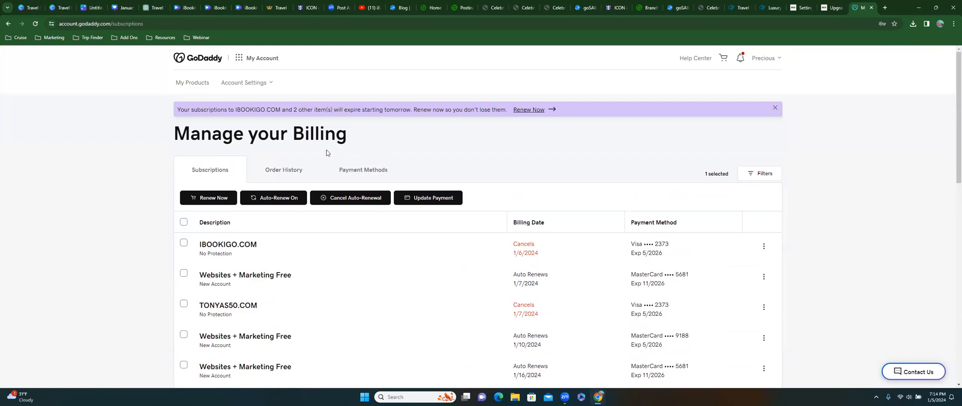
# - Look through Order History, Payment Methods and Account Settings
pyautogui.click(280, 173)
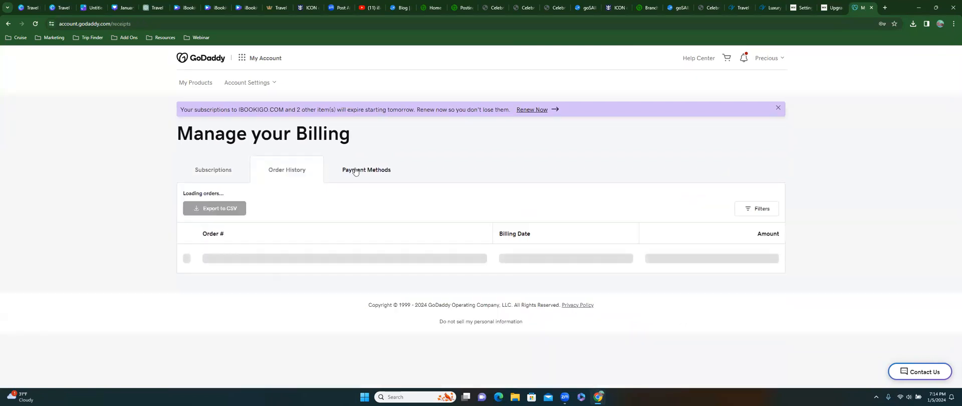
pyautogui.click(350, 175)
pyautogui.click(280, 169)
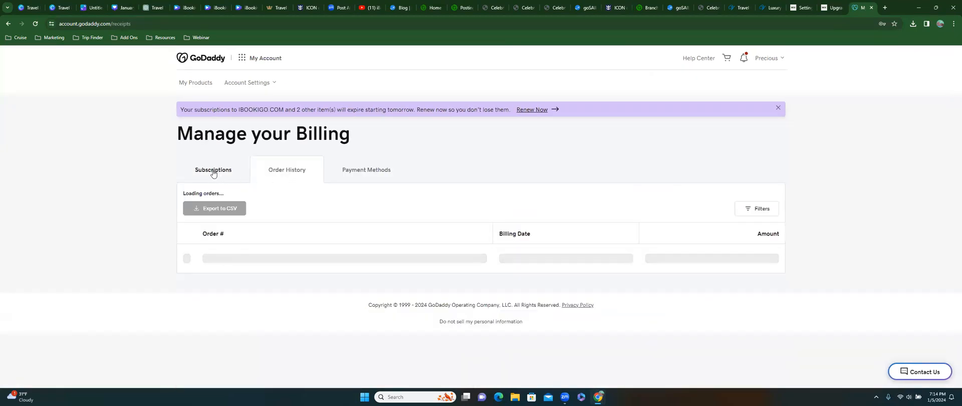
pyautogui.click(238, 84)
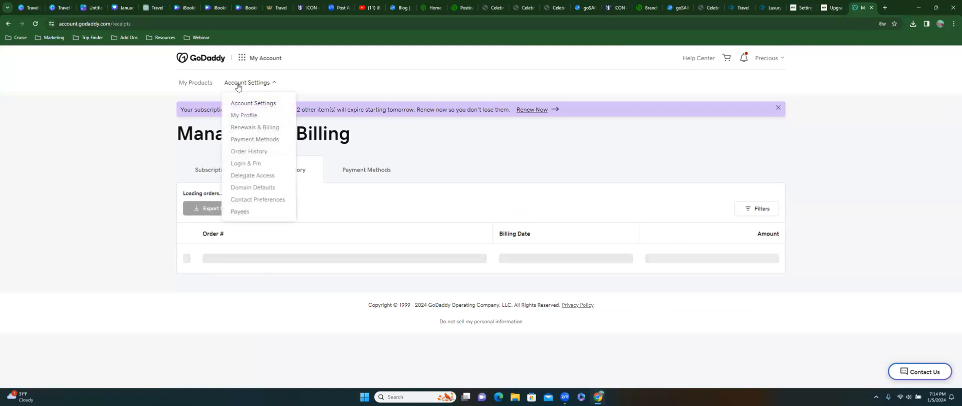
# - In My Products, accept cookies and choose Manage for jetgofly.com
pyautogui.click(195, 83)
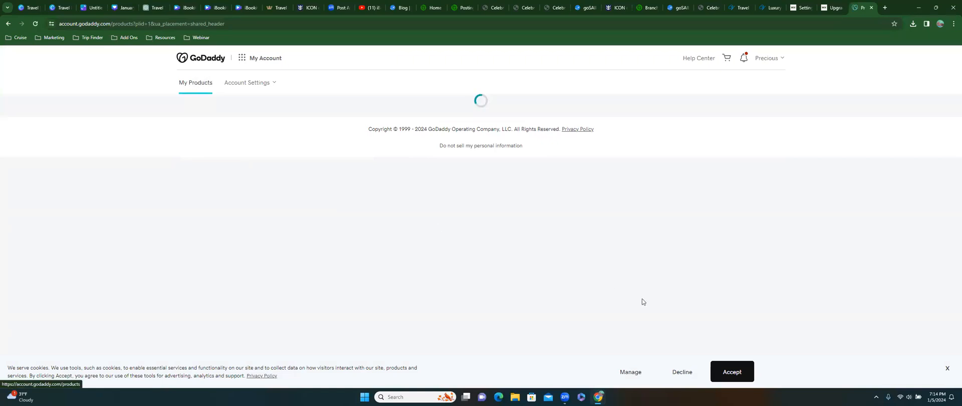
pyautogui.click(716, 379)
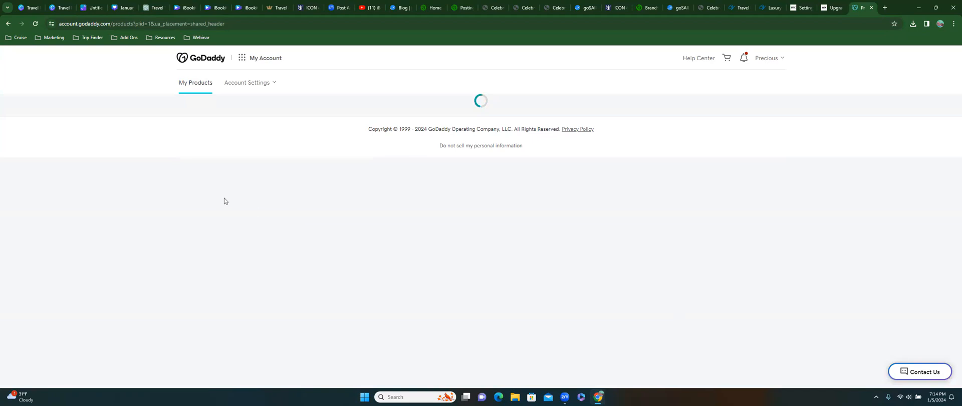
pyautogui.scroll(-1, 286, 264)
pyautogui.scroll(-5, 287, 264)
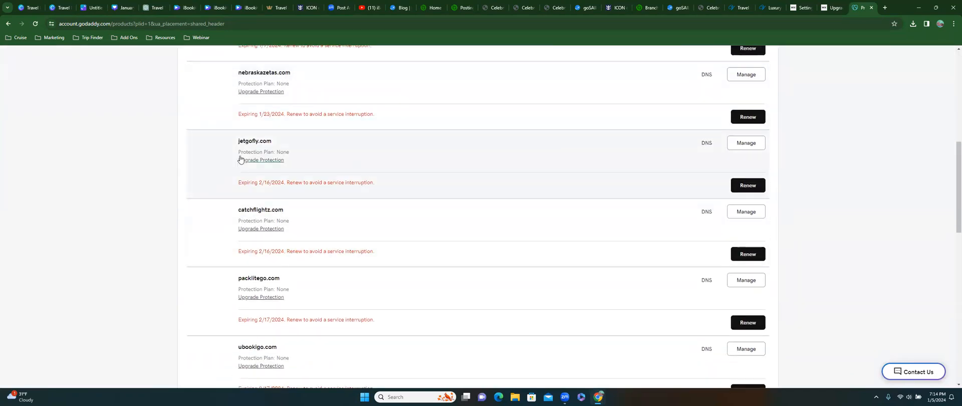
pyautogui.click(749, 146)
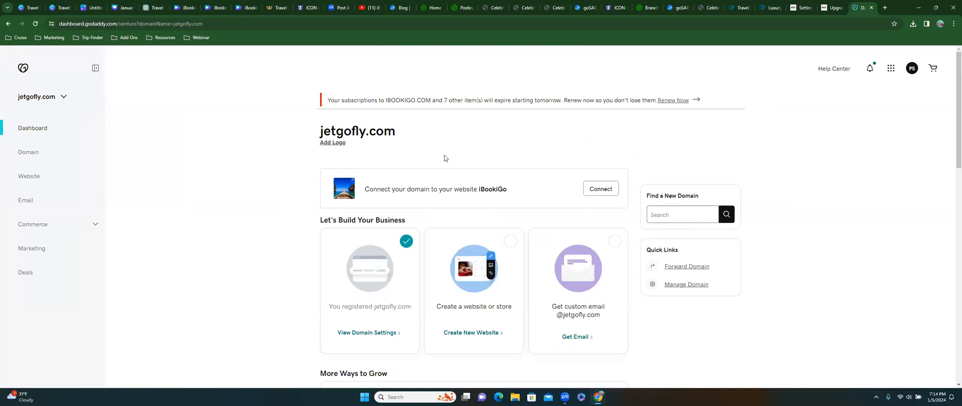
# - Scroll the jetgofly.com dashboard and choose View Domain Settings
pyautogui.scroll(-2, 444, 158)
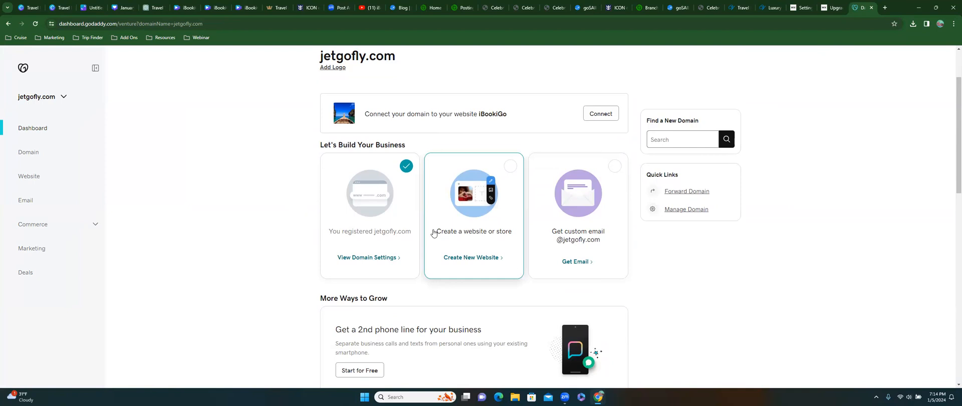
pyautogui.scroll(-1, 433, 233)
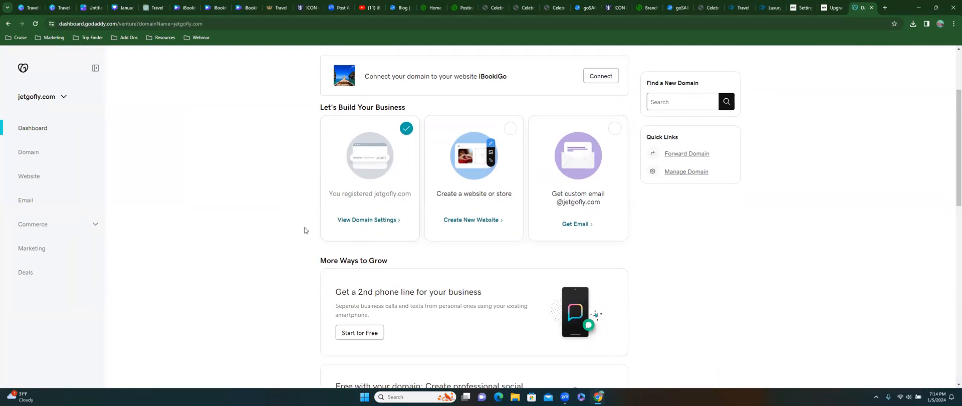
pyautogui.scroll(-3, 384, 229)
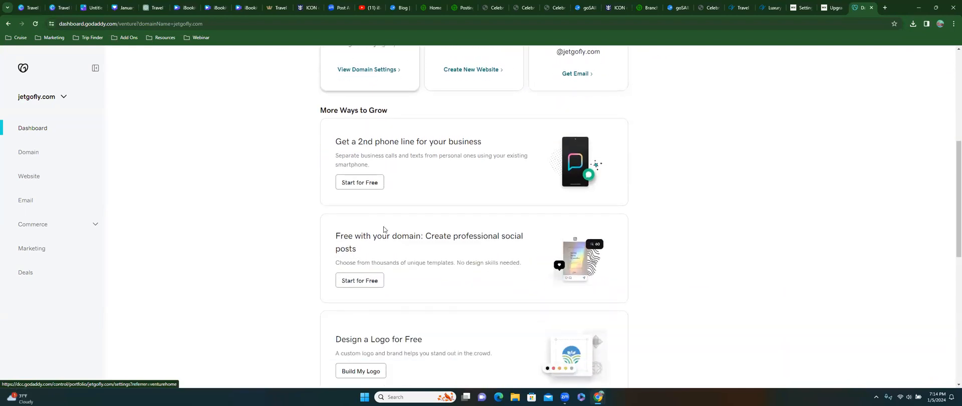
pyautogui.scroll(3, 381, 226)
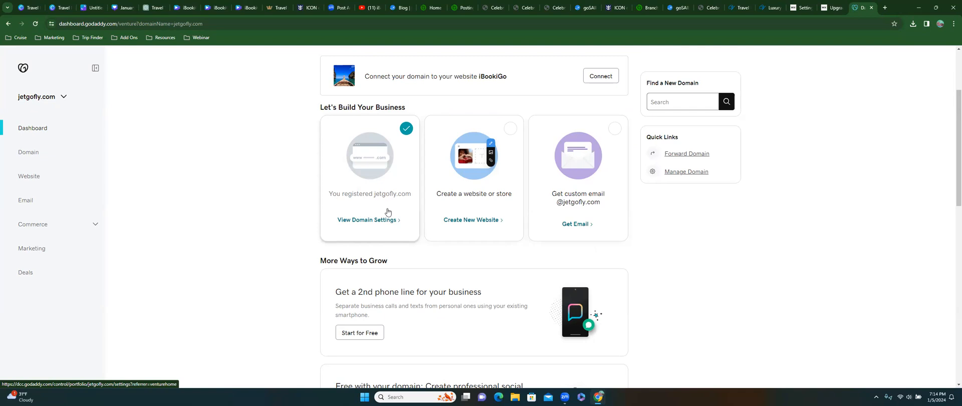
pyautogui.click(376, 222)
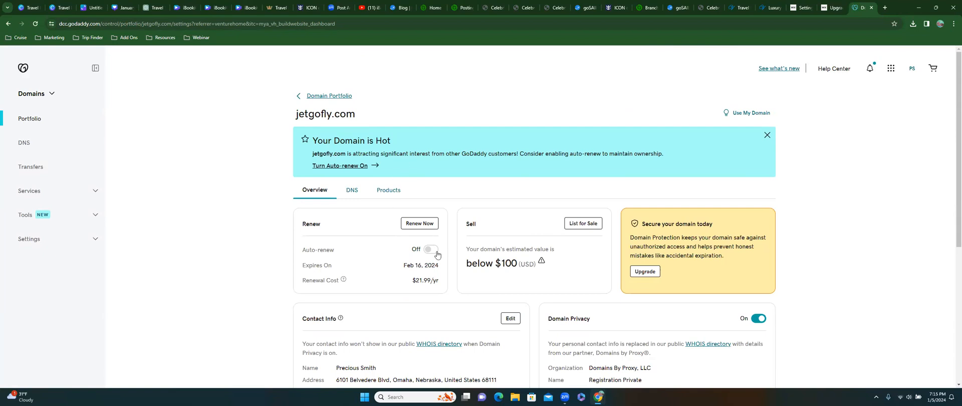
# - Read the overview, highlighting the estimated value and contact address lines
pyautogui.moveTo(466, 253); pyautogui.dragTo(575, 265)
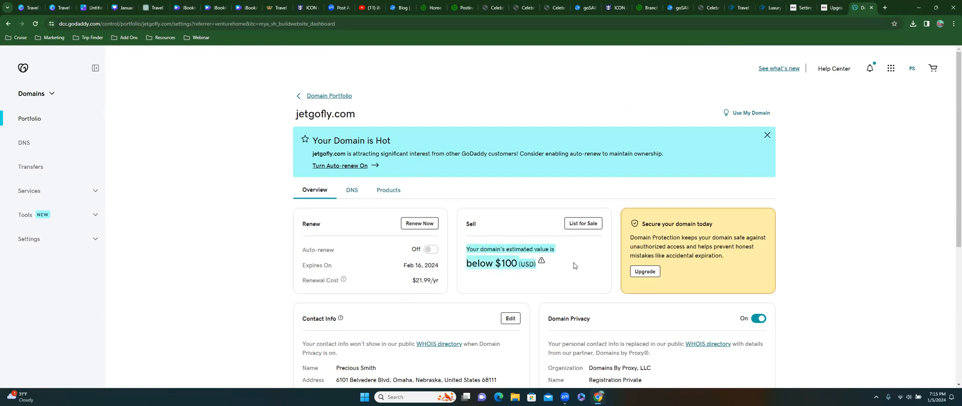
pyautogui.scroll(-2, 574, 265)
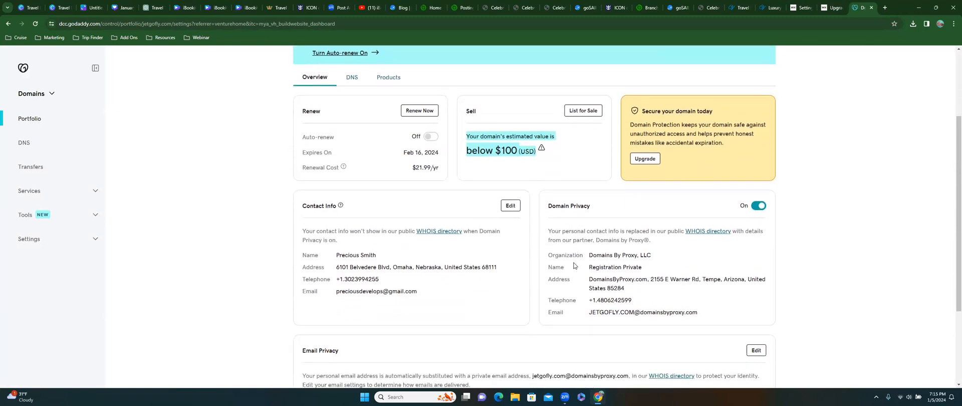
pyautogui.scroll(-2, 574, 265)
pyautogui.scroll(4, 568, 263)
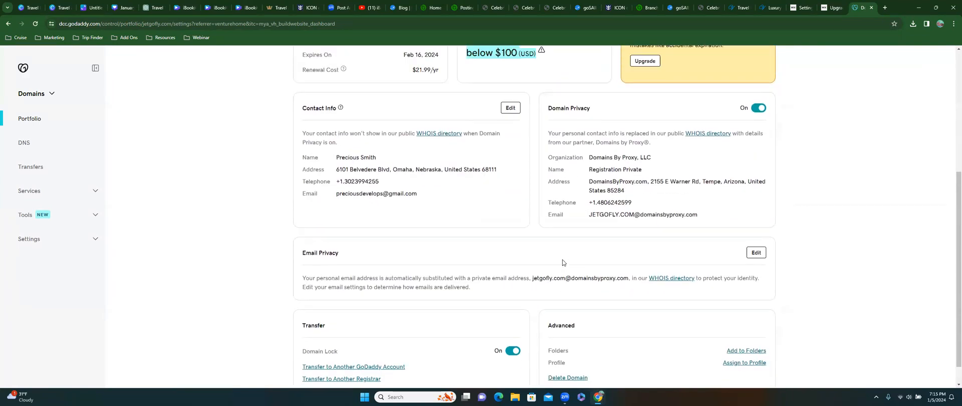
pyautogui.scroll(-3, 562, 262)
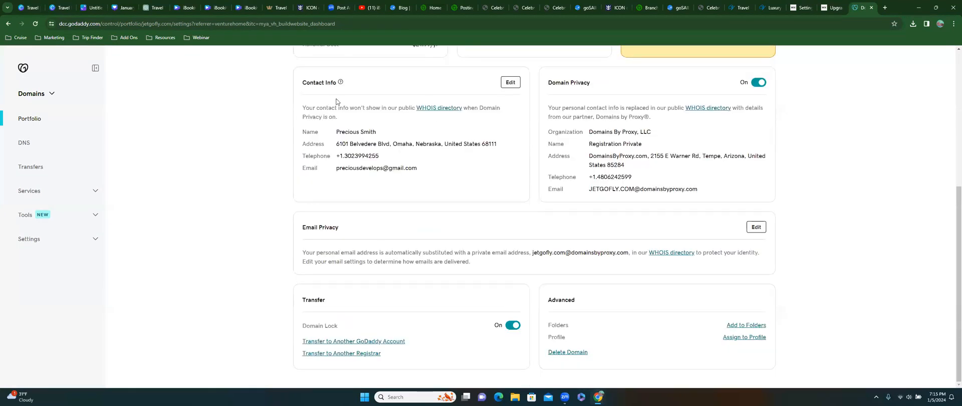
pyautogui.moveTo(328, 147); pyautogui.dragTo(500, 147)
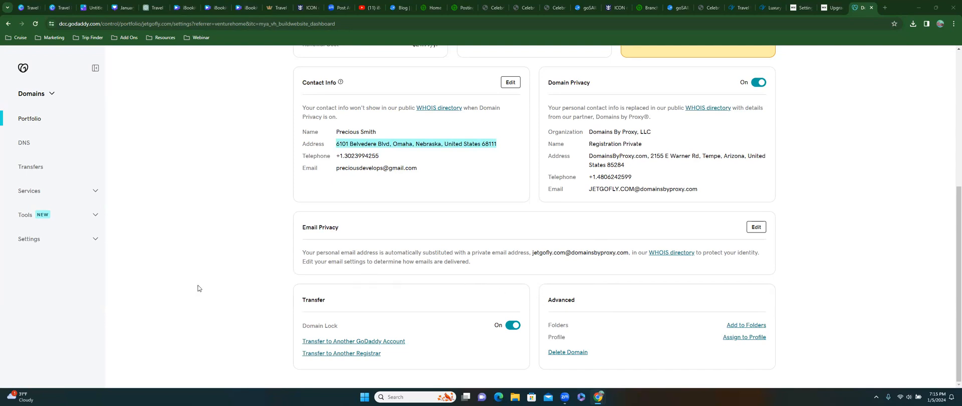
# - Expand Settings and Services in the sidebar, visit Transfers, then open DNS
pyautogui.click(70, 240)
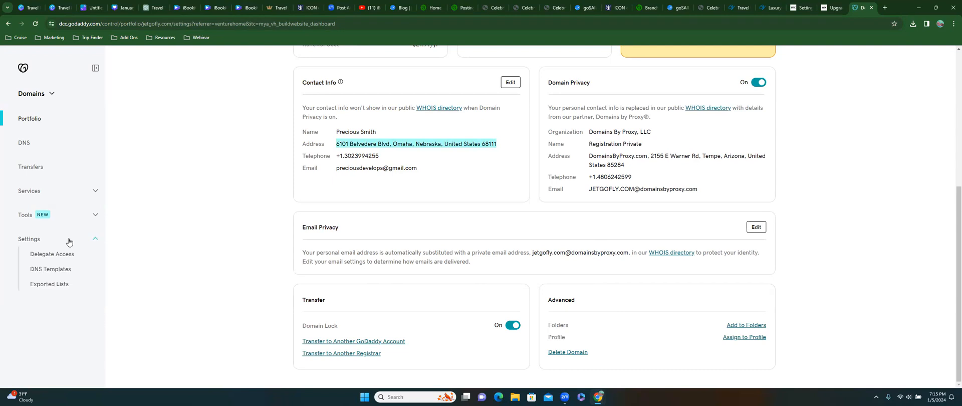
pyautogui.click(55, 194)
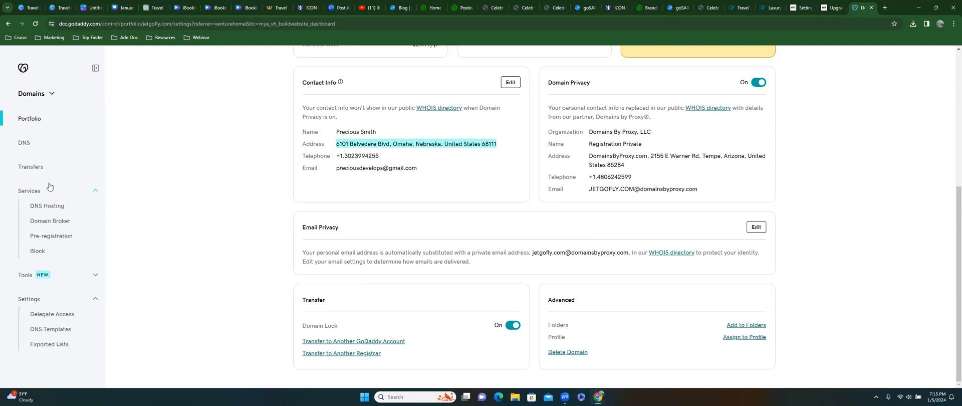
pyautogui.click(44, 169)
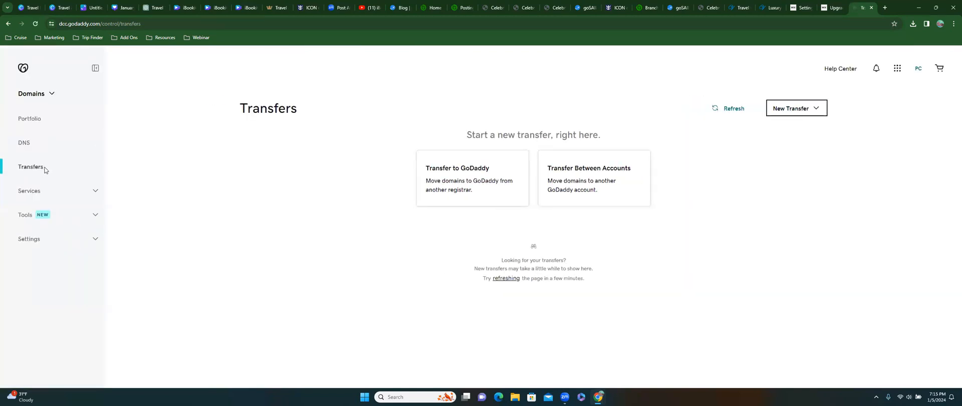
pyautogui.click(34, 146)
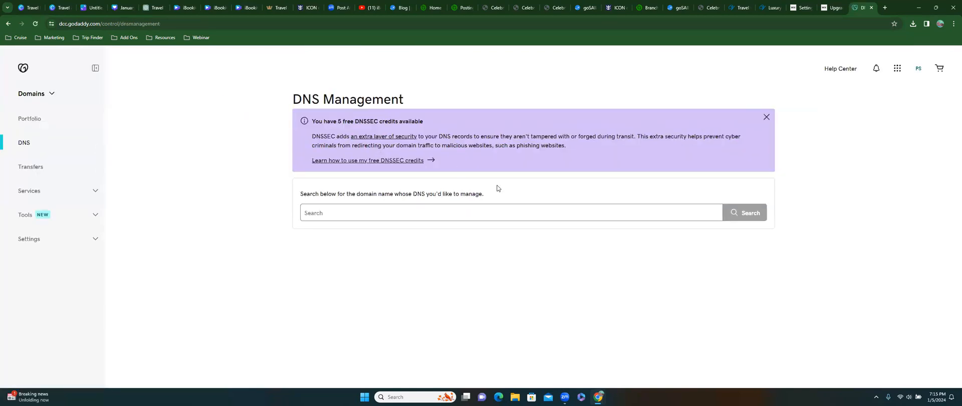
# - Search 'how to point godaddy domain to another website' and open GoDaddy's forwarding help result
pyautogui.click(884, 8)
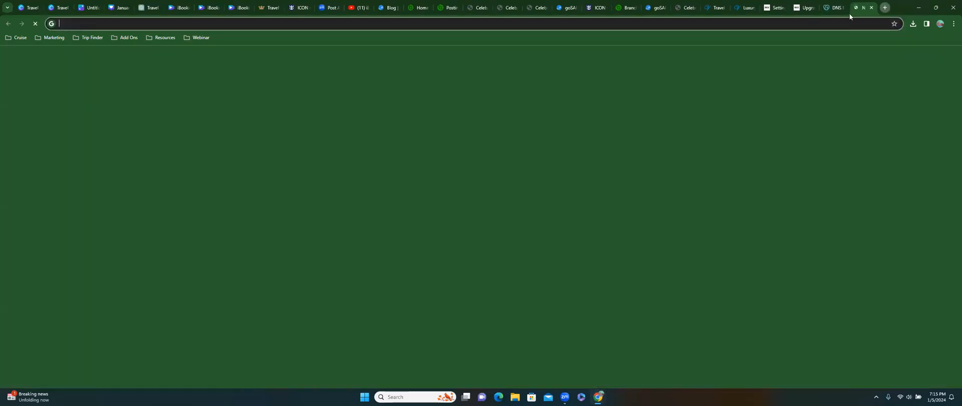
pyautogui.click(802, 25)
pyautogui.write('how ')
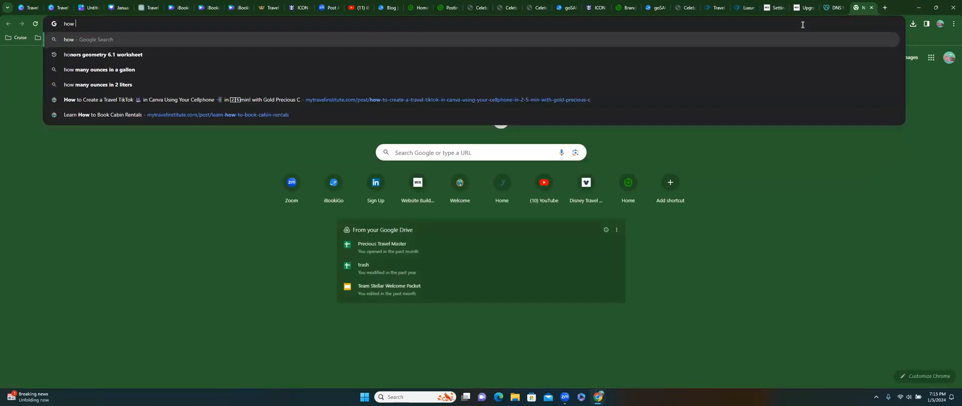
pyautogui.write('to point g')
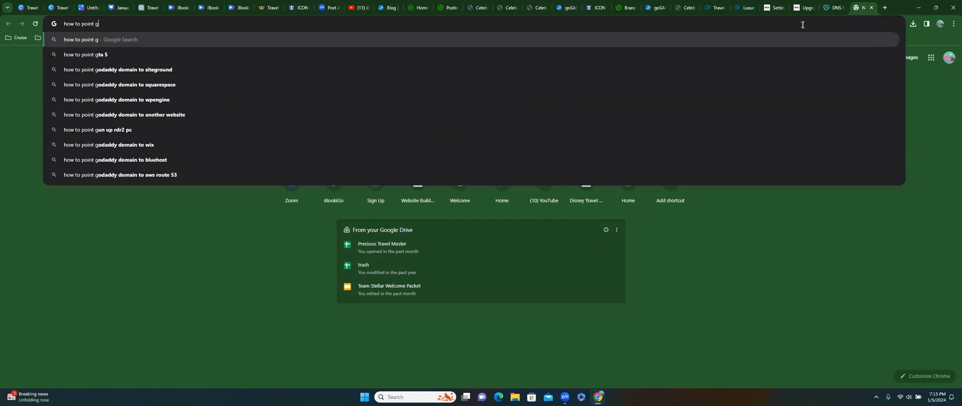
pyautogui.write('odaddy domain')
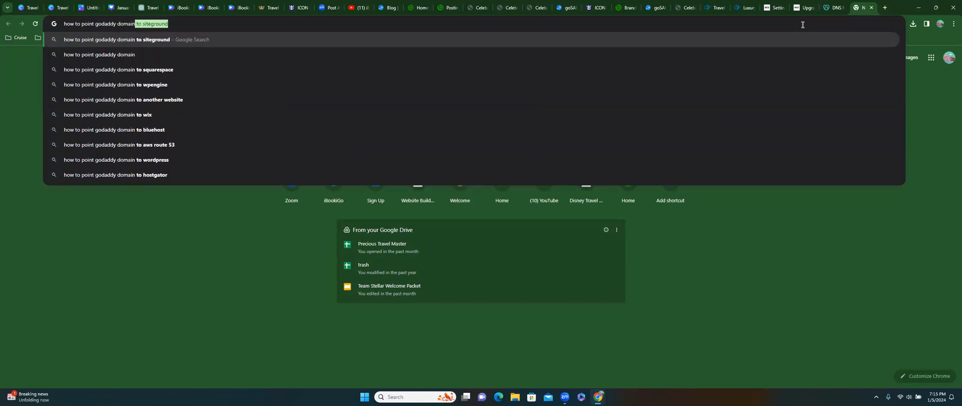
pyautogui.write(' to')
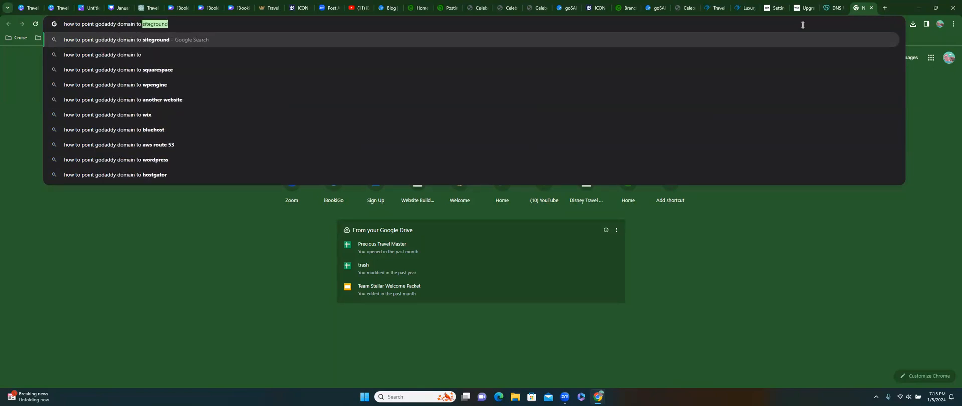
pyautogui.write(' another websit')
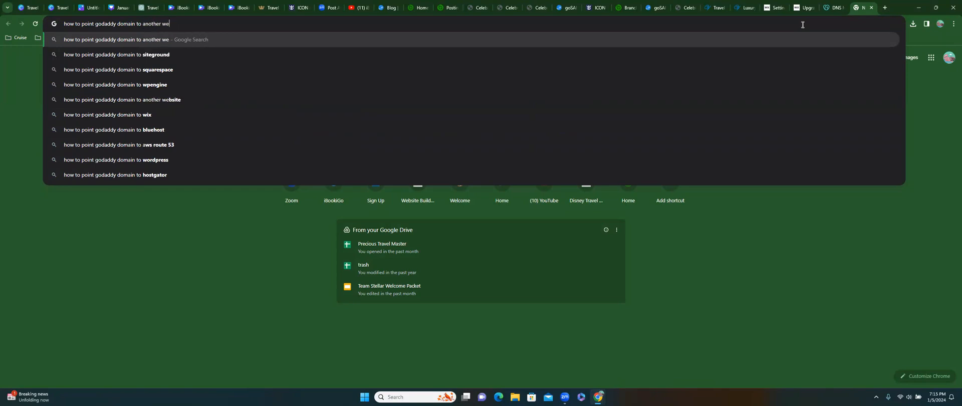
pyautogui.press('Return')
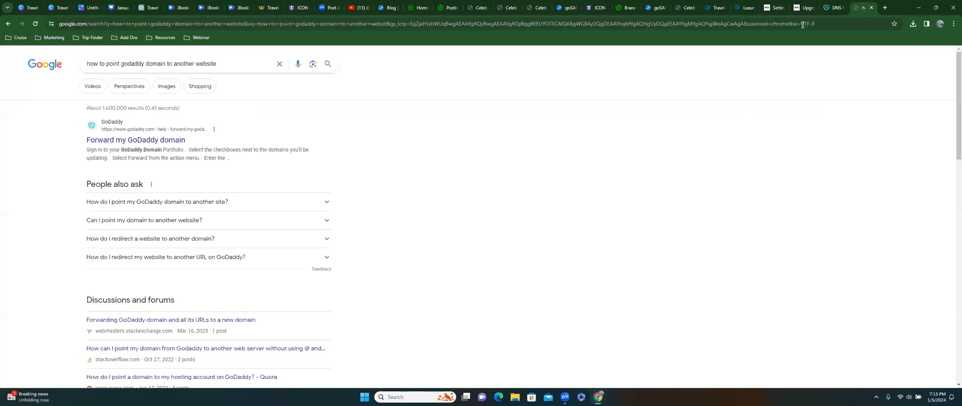
pyautogui.click(143, 142)
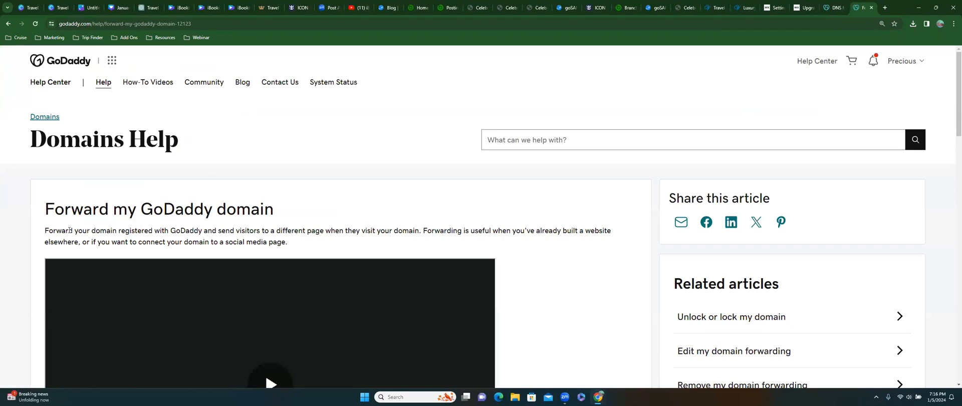
# - Read the article's intro, highlighting the existing-website and social-media phrases
pyautogui.moveTo(45, 231); pyautogui.dragTo(181, 230)
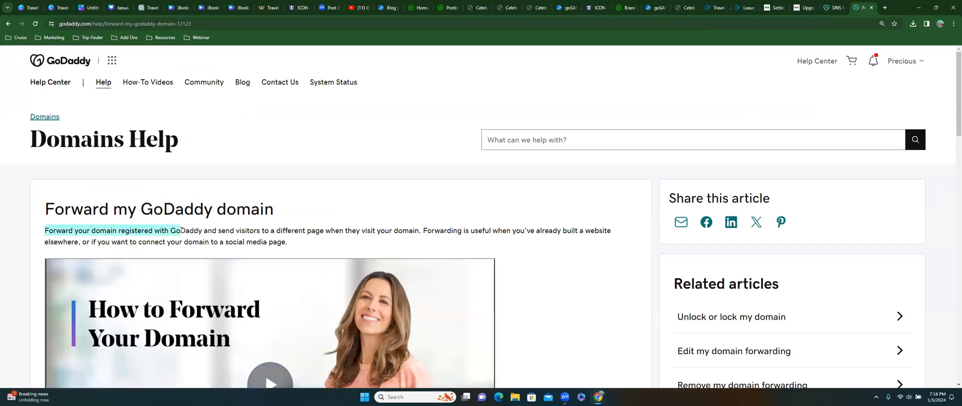
pyautogui.moveTo(181, 231); pyautogui.dragTo(464, 228)
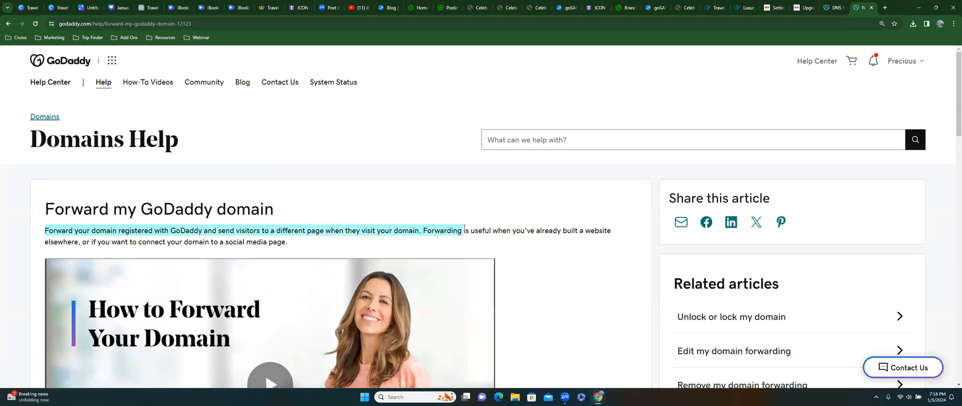
pyautogui.scroll(-2, 463, 226)
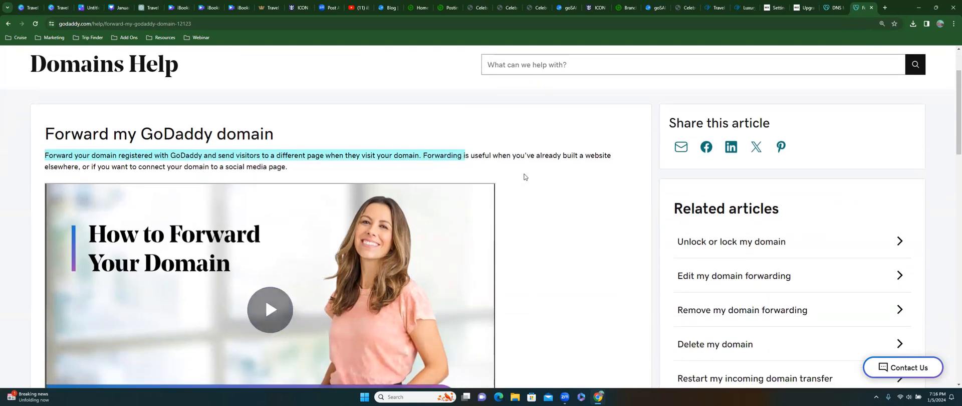
pyautogui.moveTo(565, 152); pyautogui.dragTo(626, 162)
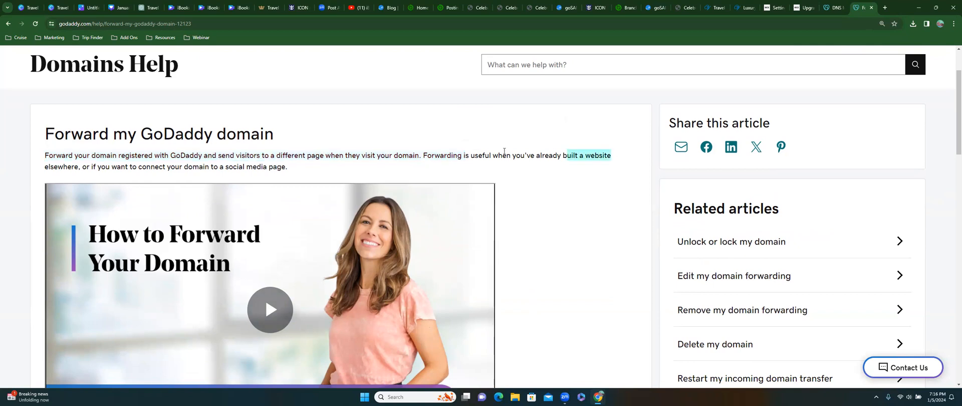
pyautogui.moveTo(82, 167); pyautogui.dragTo(293, 169)
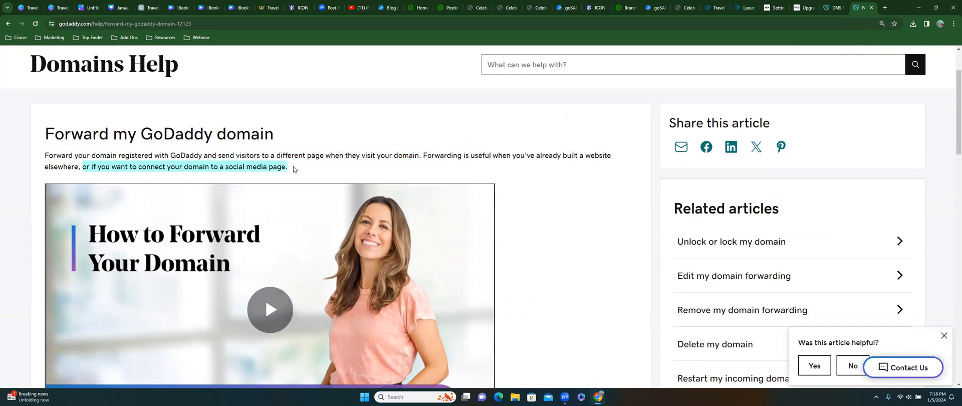
# - Open the Domain Portfolio link from step 1 in a new tab
pyautogui.scroll(-7, 293, 170)
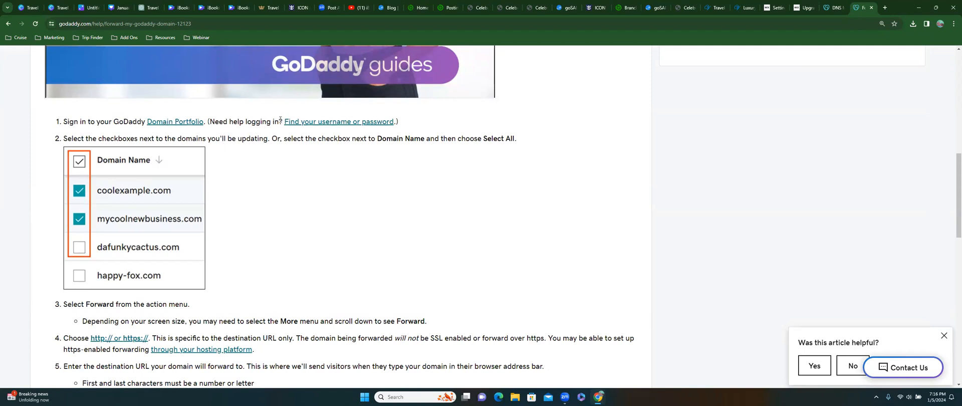
pyautogui.rightClick(168, 122)
pyautogui.click(181, 130)
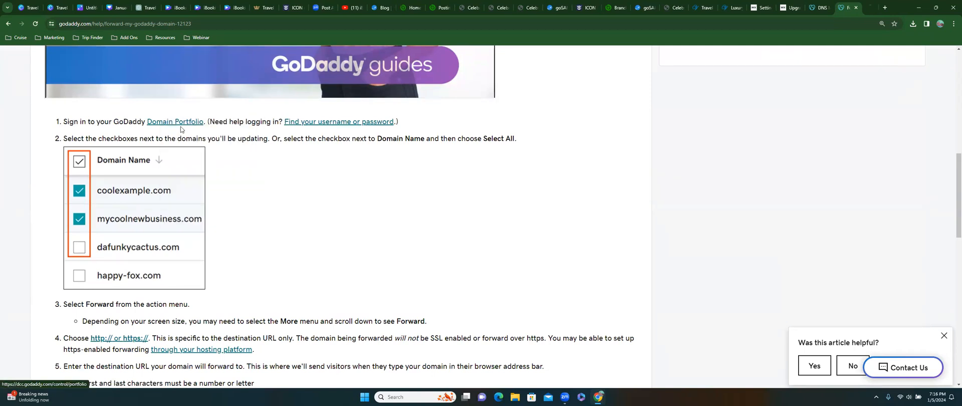
# - Dismiss the Domain Portfolio tour, check step 3 about Forward in the help article, and return
pyautogui.click(867, 9)
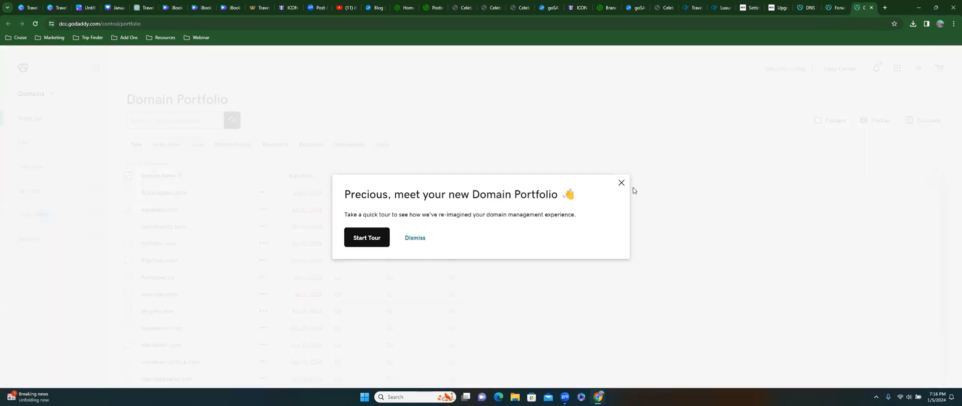
pyautogui.click(418, 237)
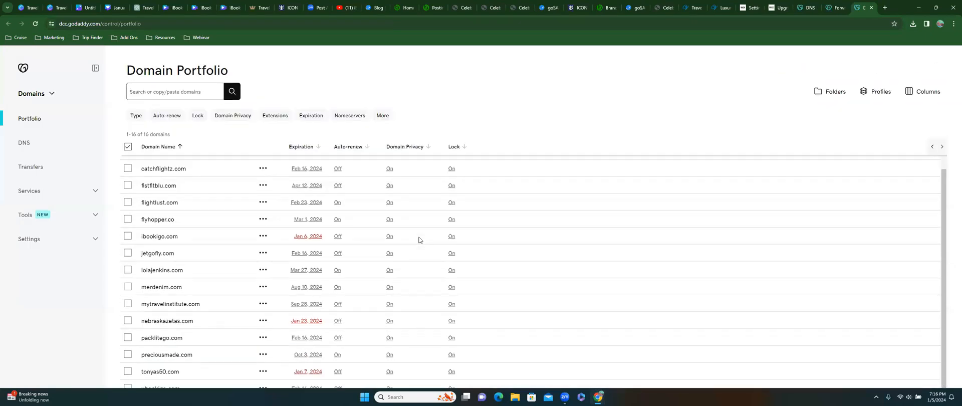
pyautogui.click(833, 10)
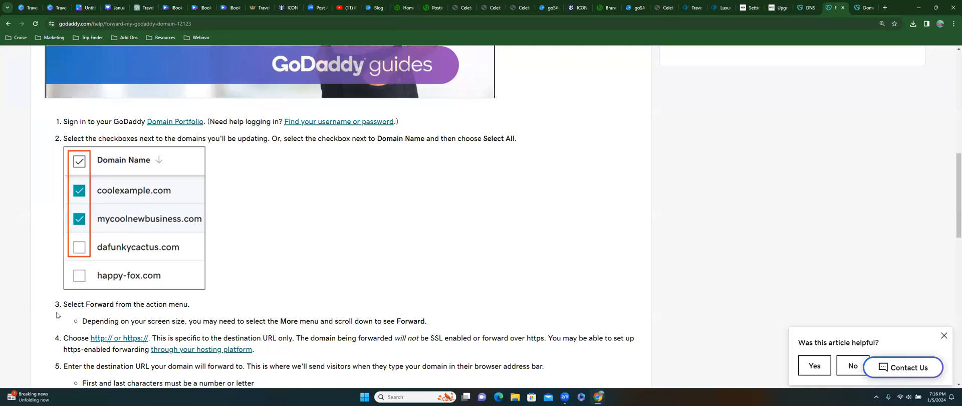
pyautogui.moveTo(64, 306); pyautogui.dragTo(197, 310)
pyautogui.click(200, 304)
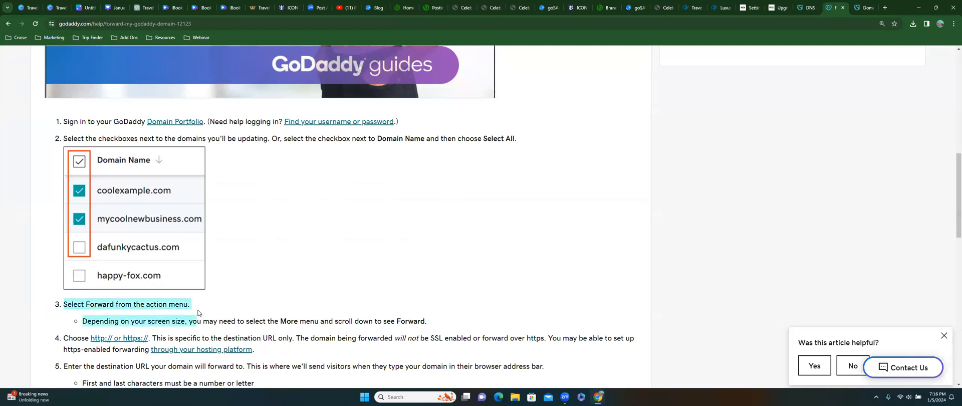
pyautogui.click(865, 8)
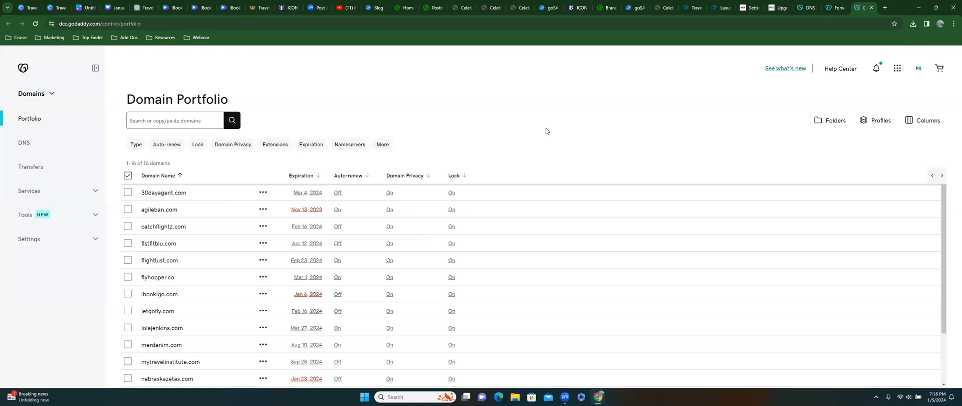
pyautogui.click(380, 145)
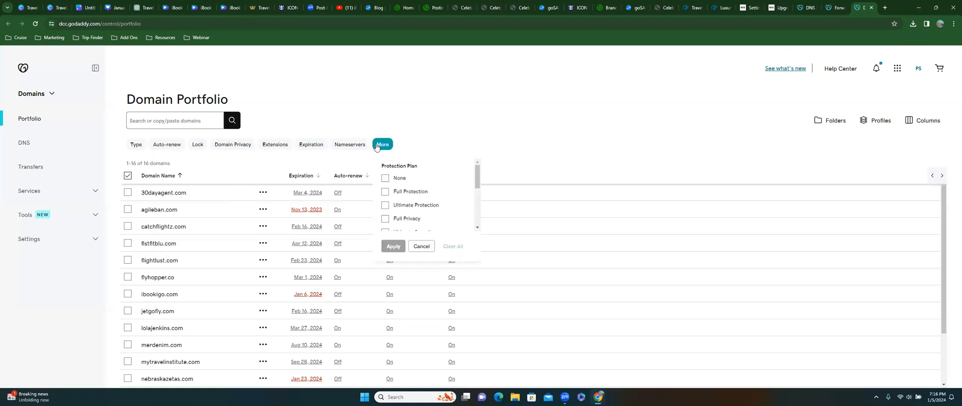
pyautogui.moveTo(476, 173); pyautogui.dragTo(474, 215)
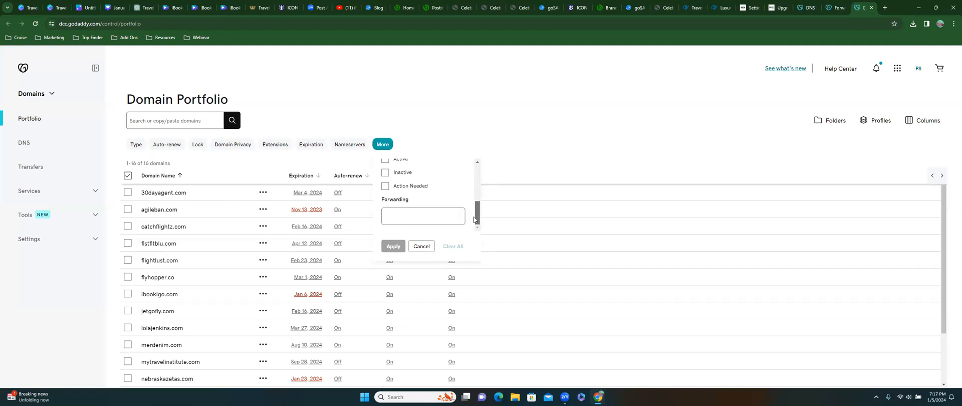
pyautogui.click(392, 214)
pyautogui.scroll(5, 456, 214)
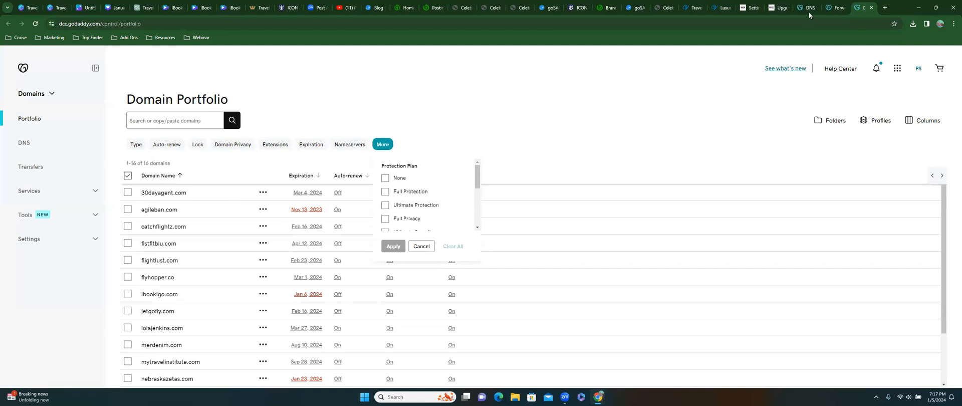
pyautogui.click(833, 8)
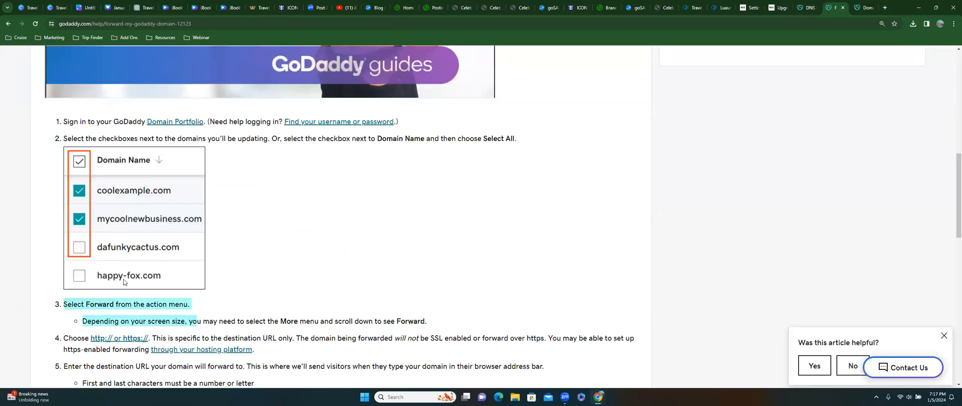
pyautogui.scroll(-1, 136, 289)
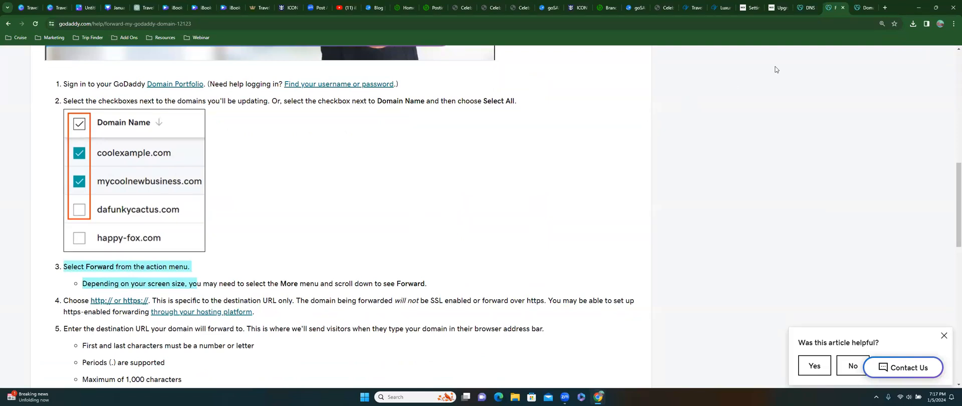
pyautogui.click(862, 8)
pyautogui.scroll(-1, 141, 276)
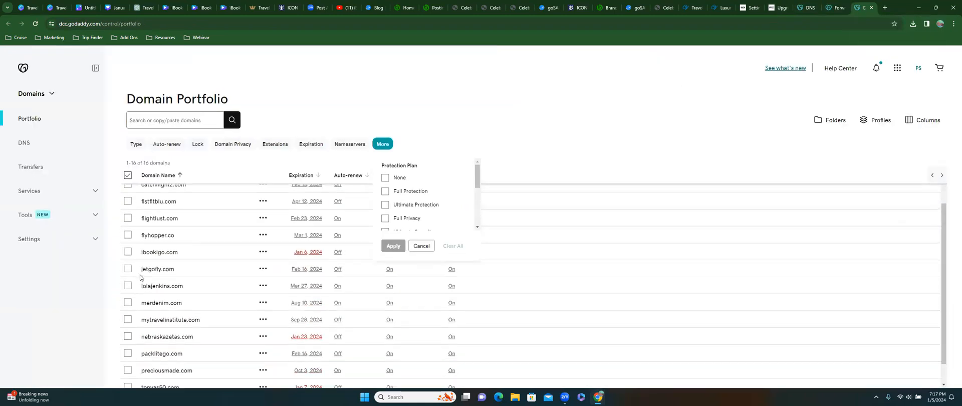
pyautogui.scroll(-1, 140, 278)
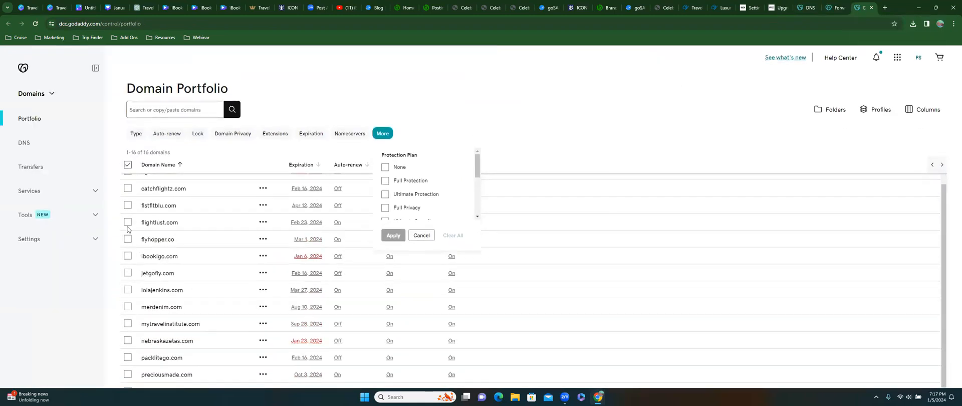
pyautogui.click(480, 120)
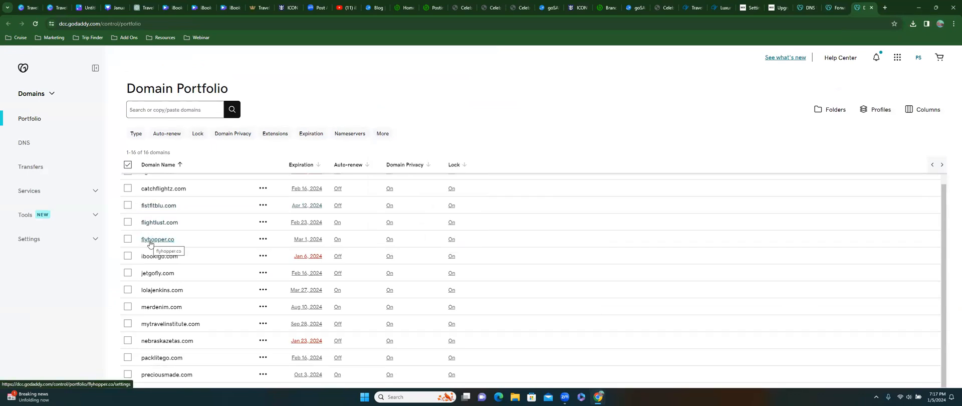
# - Select jetgofly.com and choose Forward from the bottom action bar
pyautogui.click(127, 273)
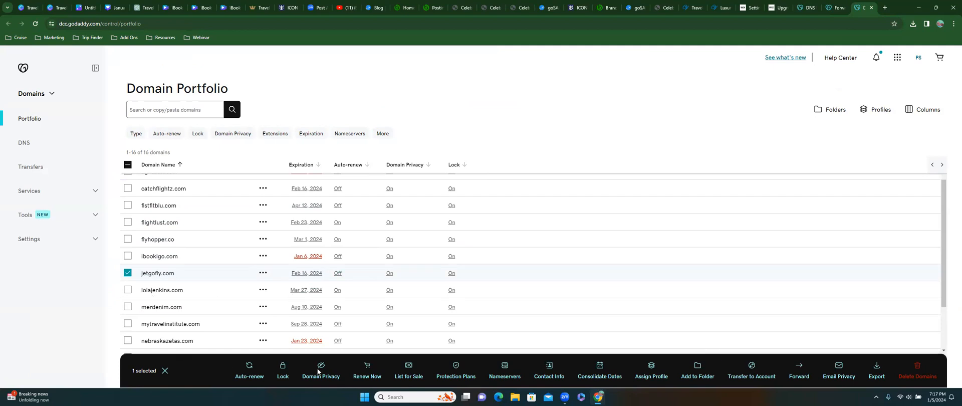
pyautogui.click(797, 371)
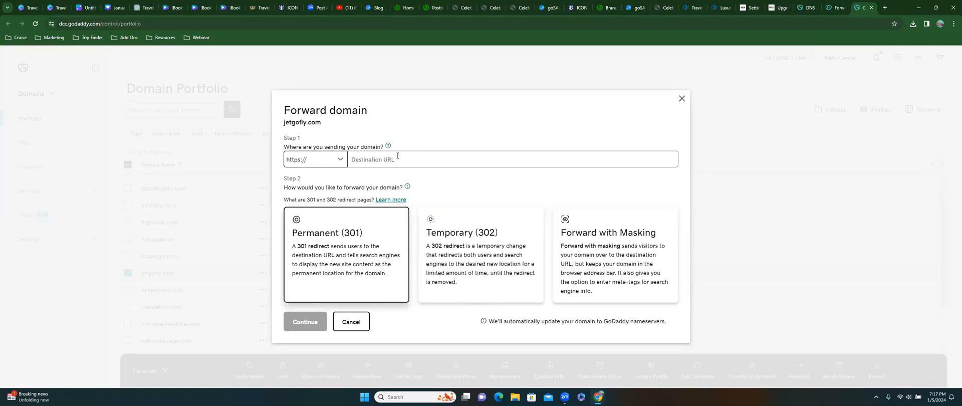
# - Open a new Chrome tab and go to wix.com
pyautogui.click(885, 7)
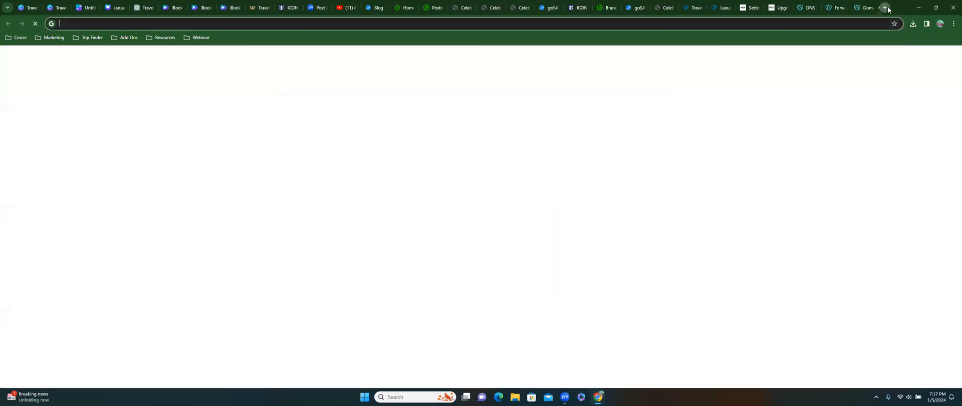
pyautogui.click(761, 20)
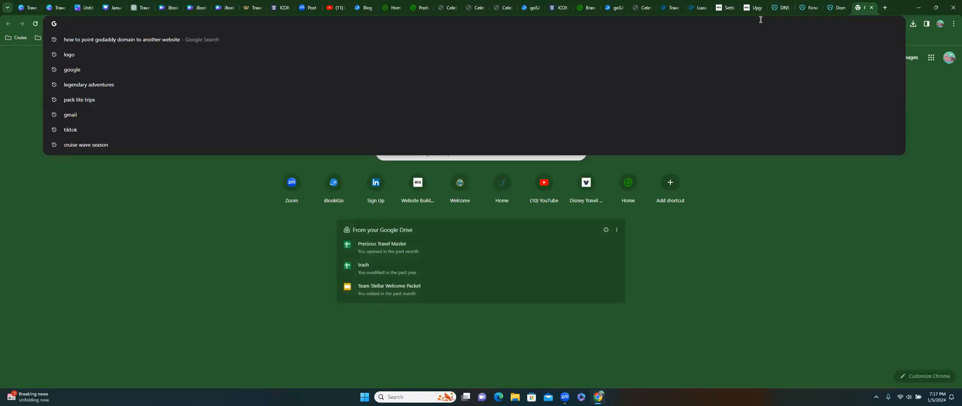
pyautogui.write('ww')
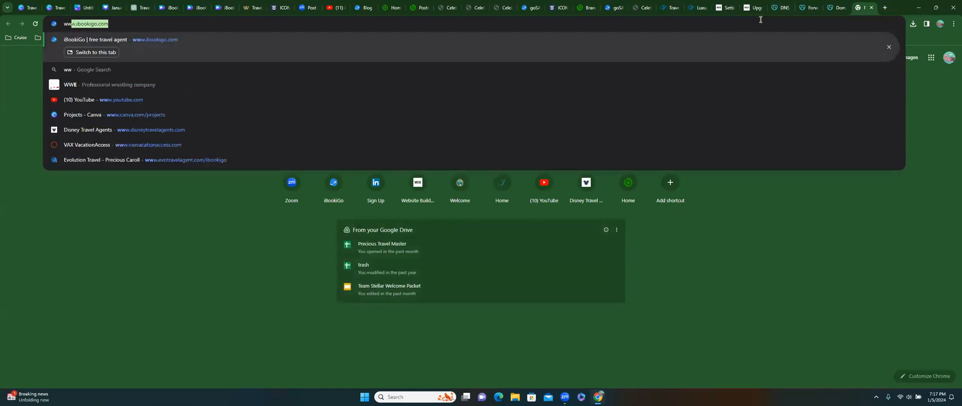
pyautogui.press('BackSpace')
pyautogui.press('BackSpace')
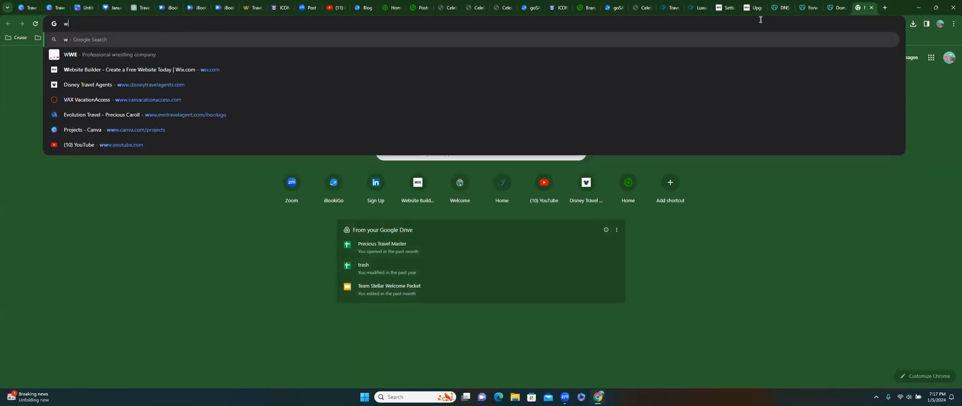
pyautogui.write('ix')
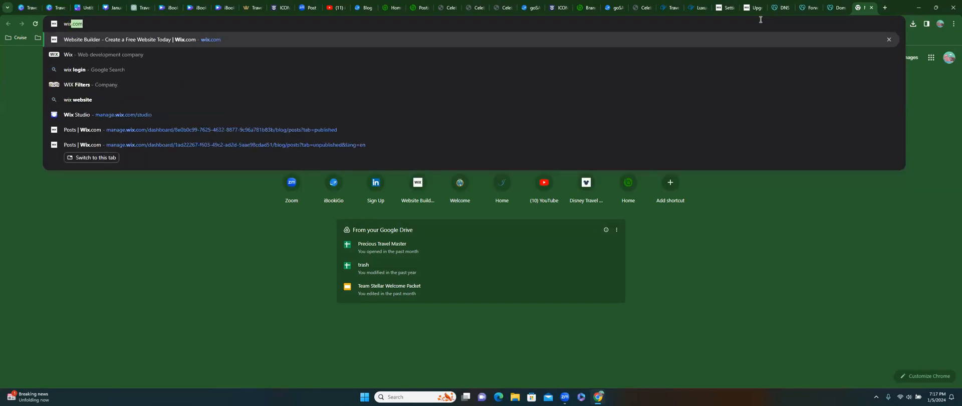
pyautogui.press('Return')
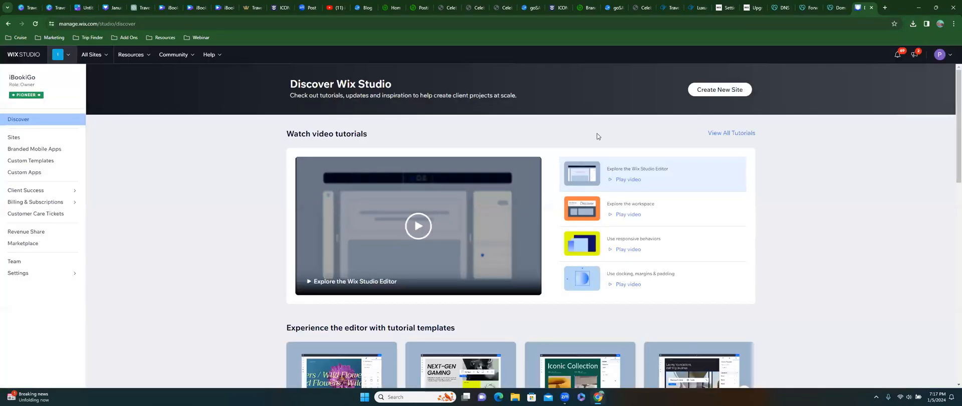
# - Sign out of the current Wix account and return to the sign-in page
pyautogui.click(934, 55)
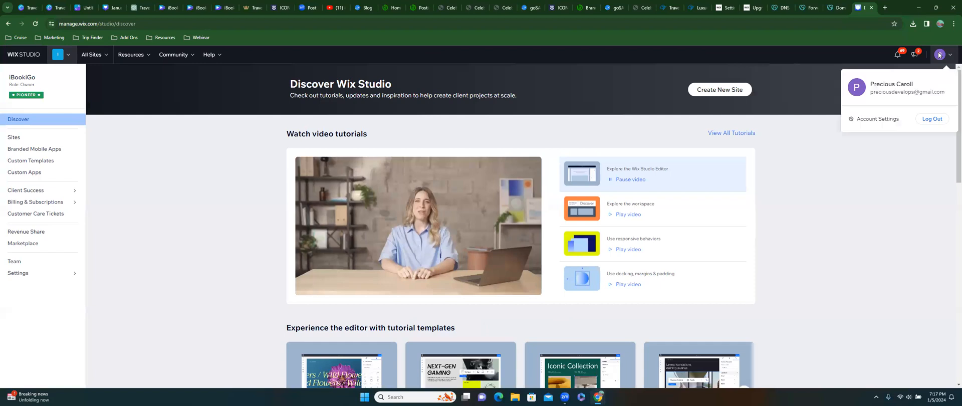
pyautogui.click(930, 119)
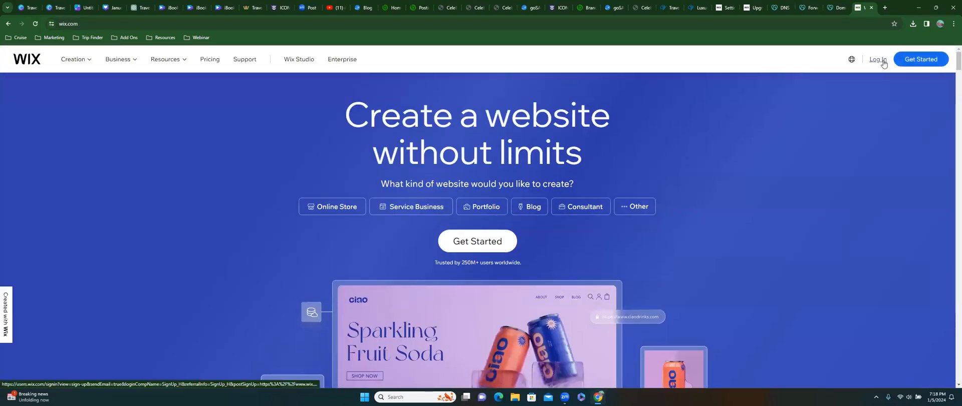
pyautogui.click(882, 61)
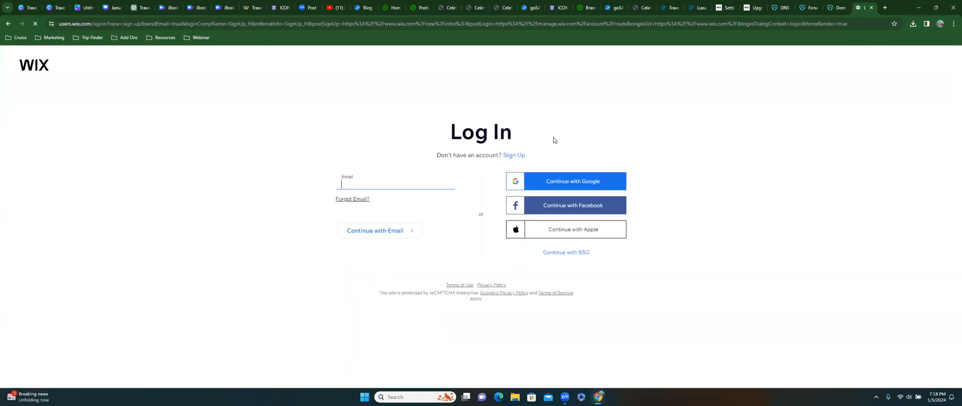
# - Sign in with the saved Google account and skip adding a recovery phone number
pyautogui.click(394, 182)
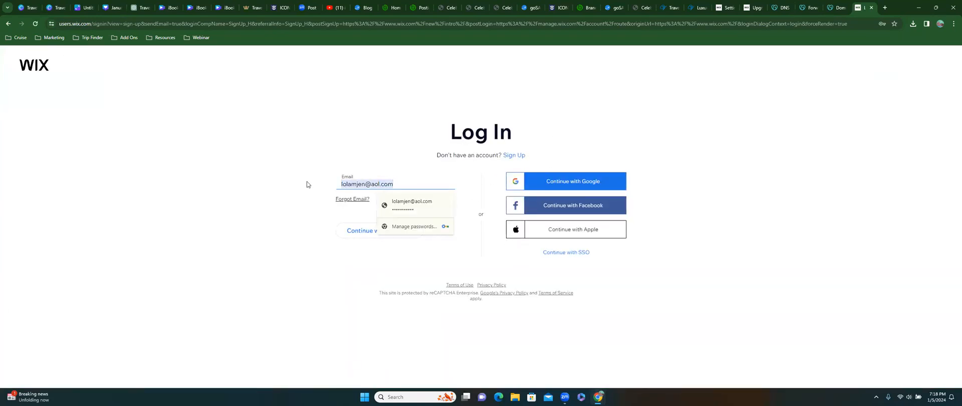
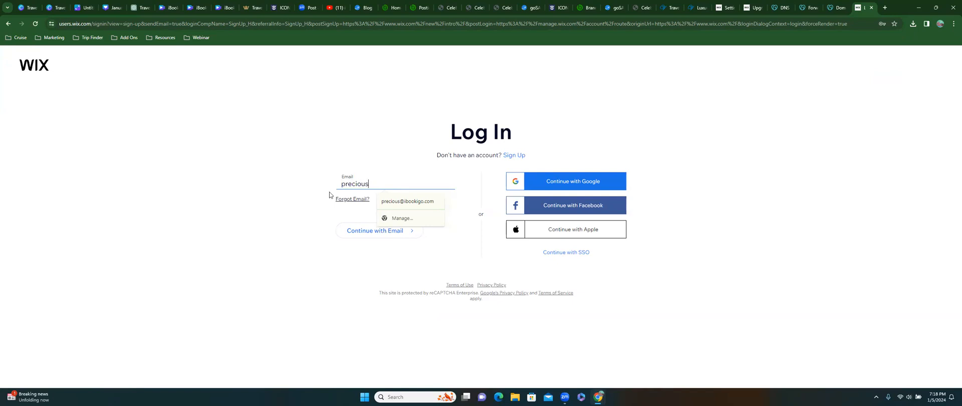
pyautogui.click(388, 203)
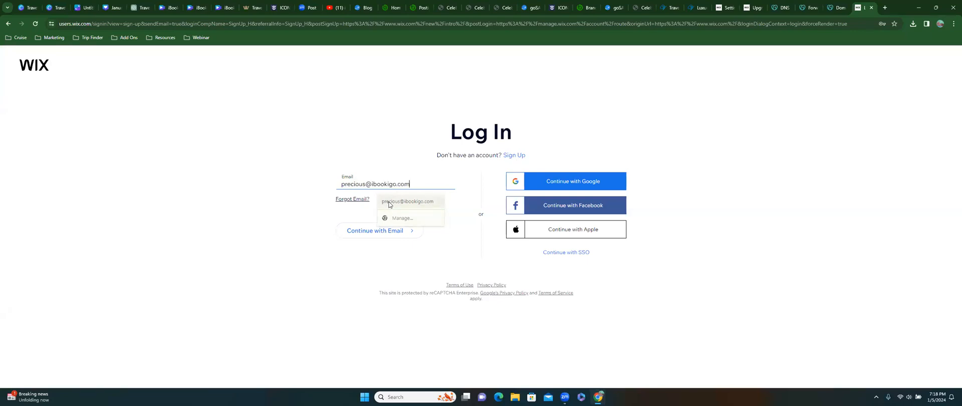
pyautogui.click(382, 230)
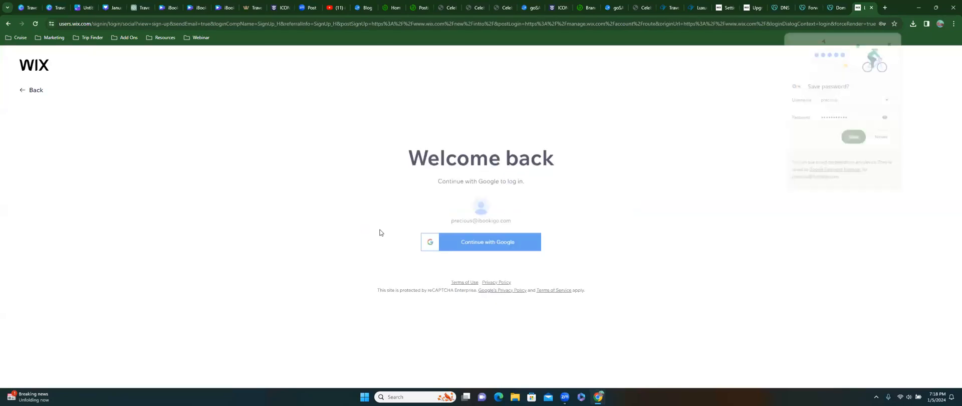
pyautogui.click(472, 240)
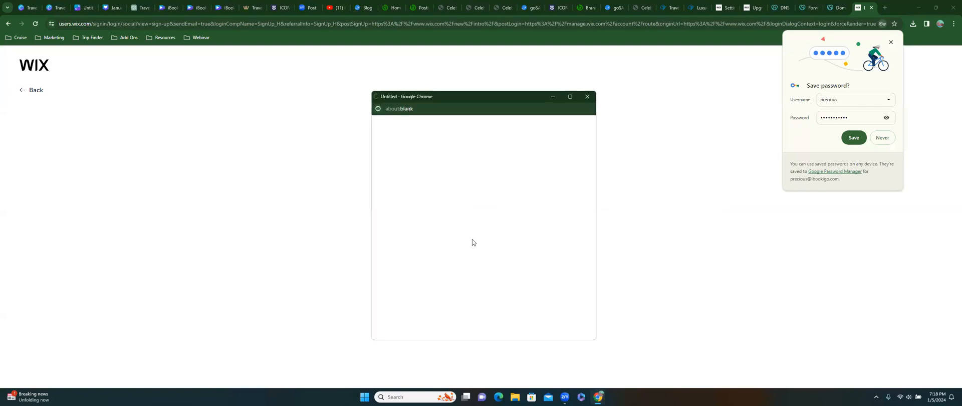
pyautogui.click(891, 44)
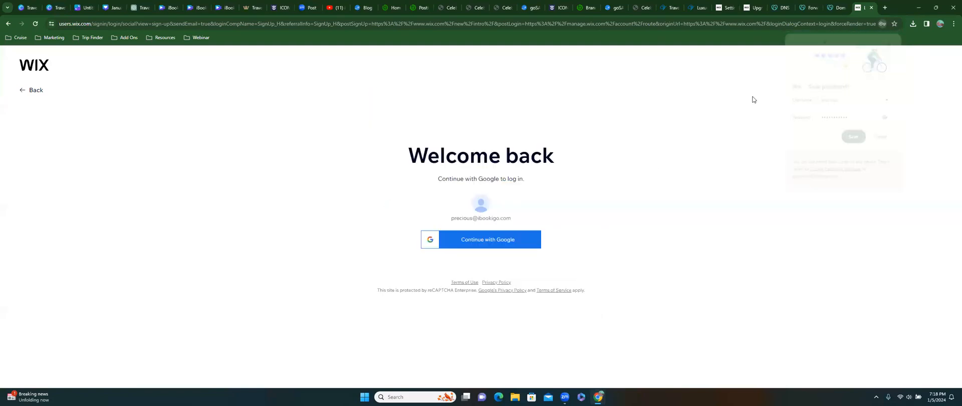
pyautogui.click(472, 239)
pyautogui.click(430, 208)
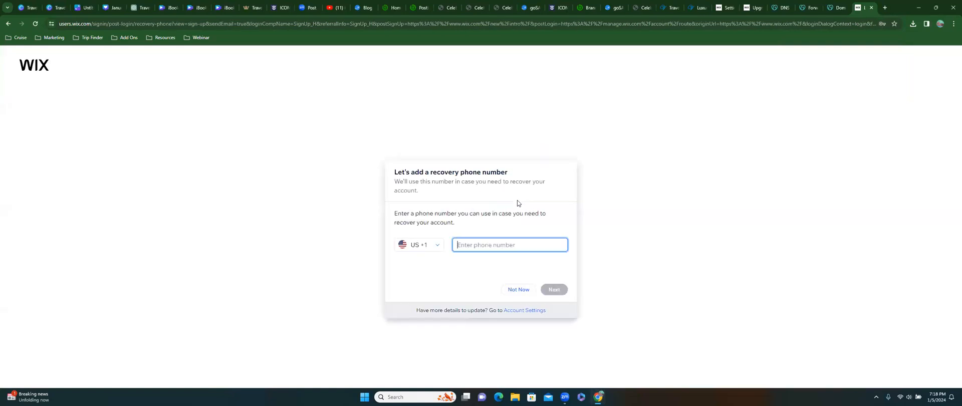
pyautogui.click(519, 290)
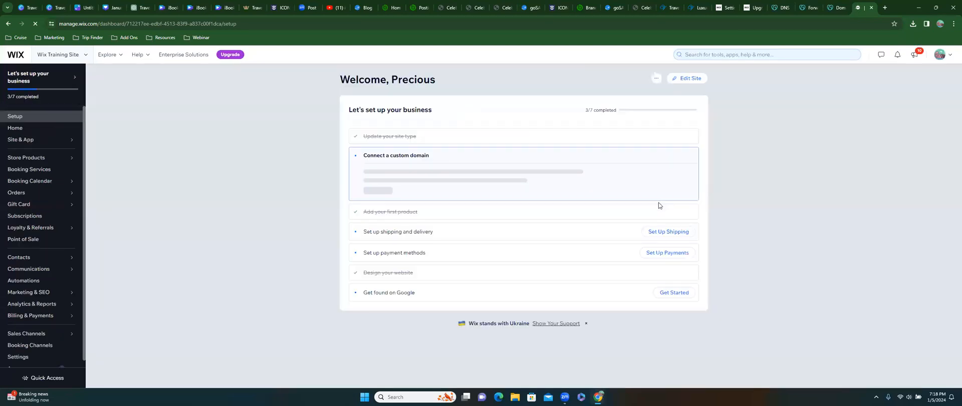
# - Copy the live Wix site's web address, then go back to the GoDaddy forwarding tab
pyautogui.click(650, 78)
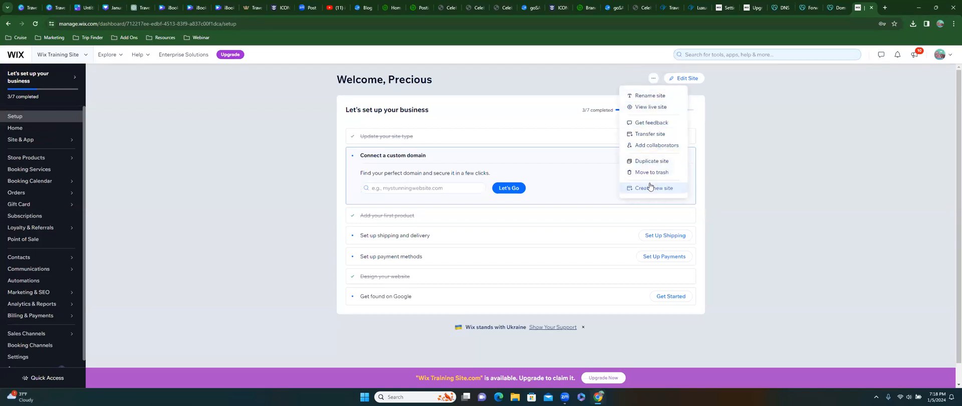
pyautogui.click(659, 109)
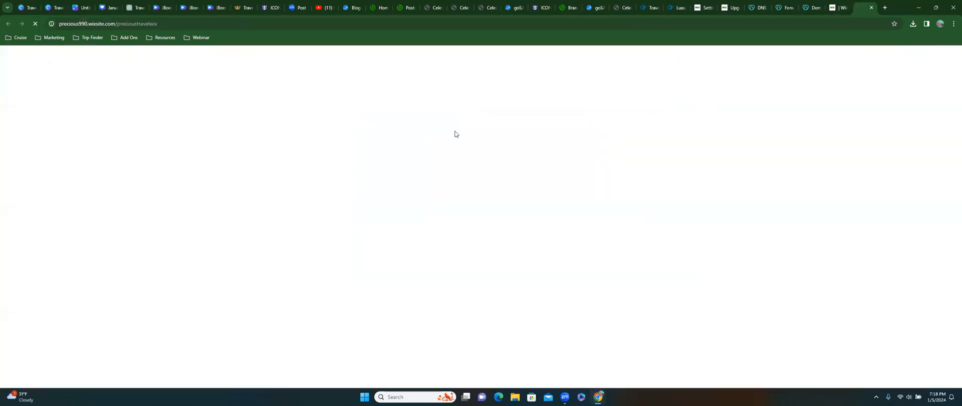
pyautogui.rightClick(171, 24)
pyautogui.hotkey('ctrl', 'c')
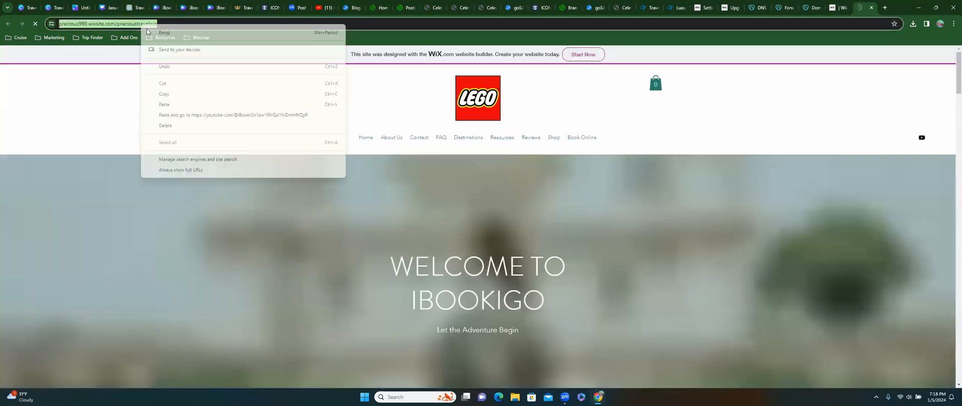
pyautogui.click(175, 98)
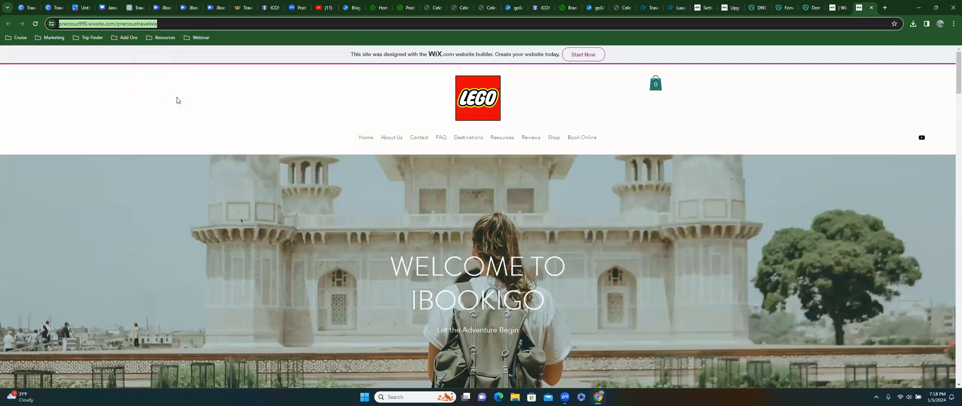
pyautogui.click(836, 11)
pyautogui.click(810, 9)
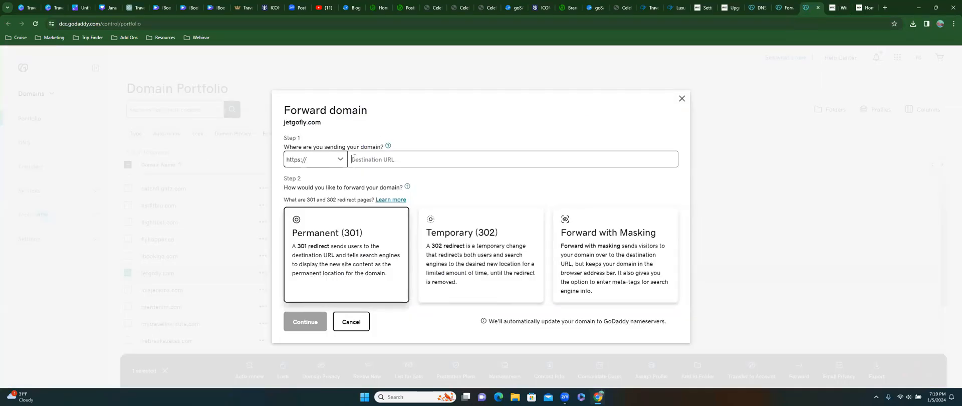
# - Paste the Wix site URL as jetgofly.com's destination and choose Forward with Masking
pyautogui.hotkey('ctrl', 'v')
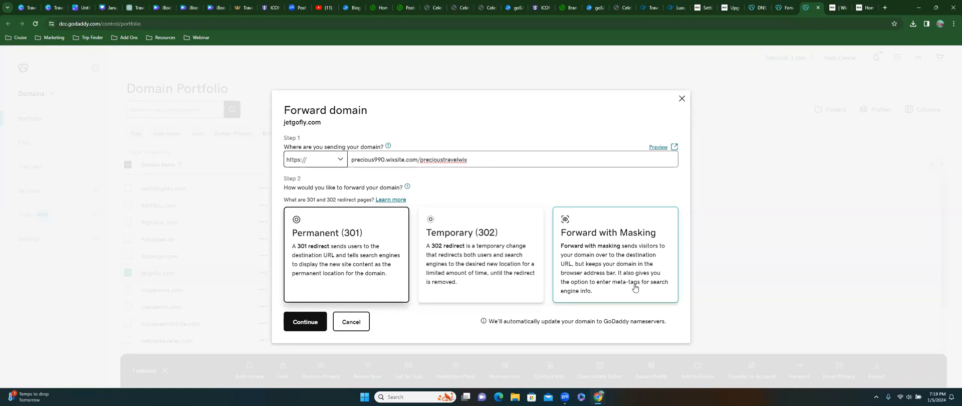
pyautogui.click(631, 251)
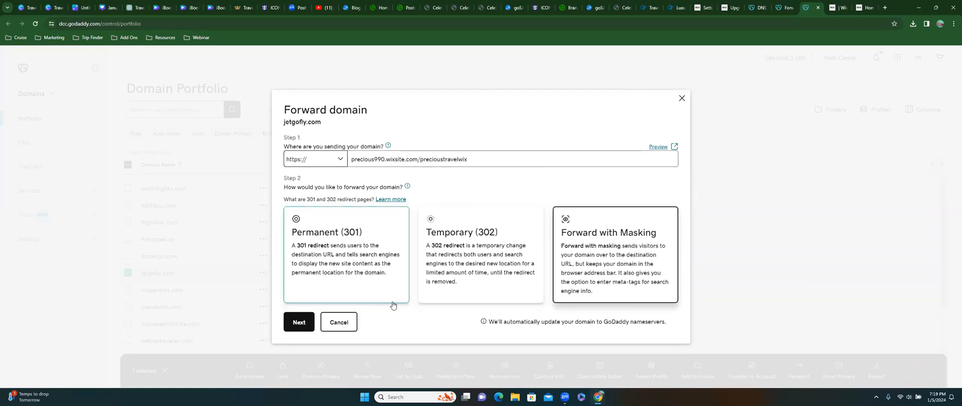
pyautogui.click(290, 327)
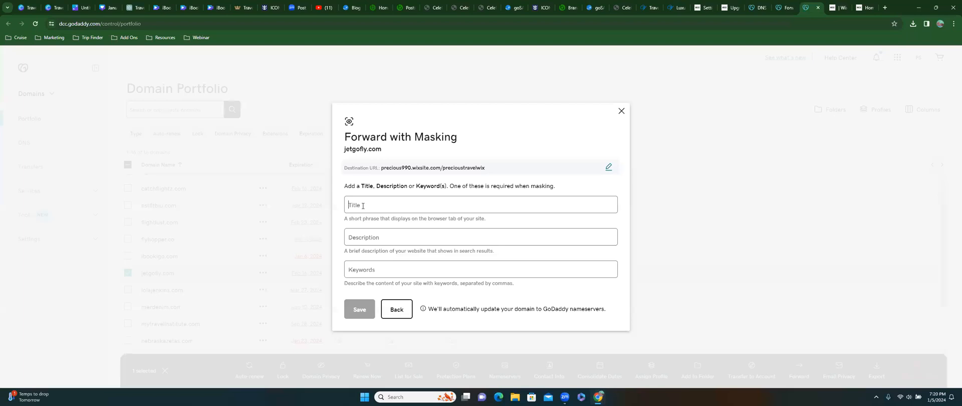
# - Enter title 'Precious Wix Travel' and a travel-agency description, then save the masked forwarding
pyautogui.click(362, 205)
pyautogui.write('Precious Wi')
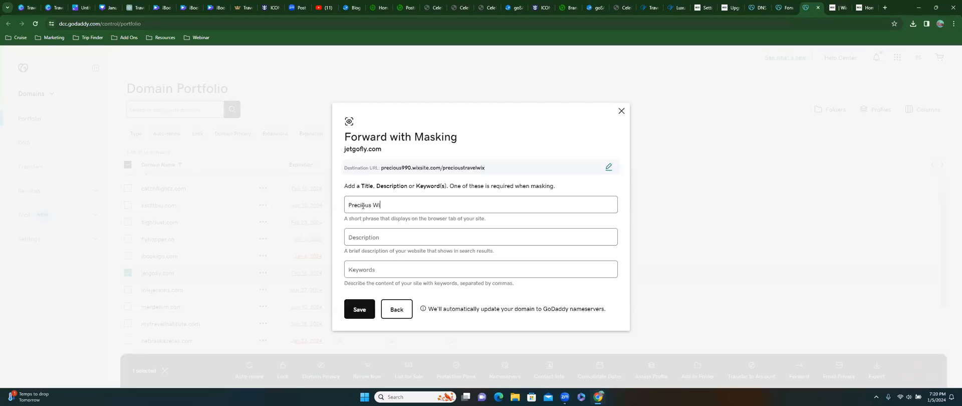
pyautogui.write('x Travel')
pyautogui.click(357, 237)
pyautogui.write('Your favorite travel agency built to teach you how to build ')
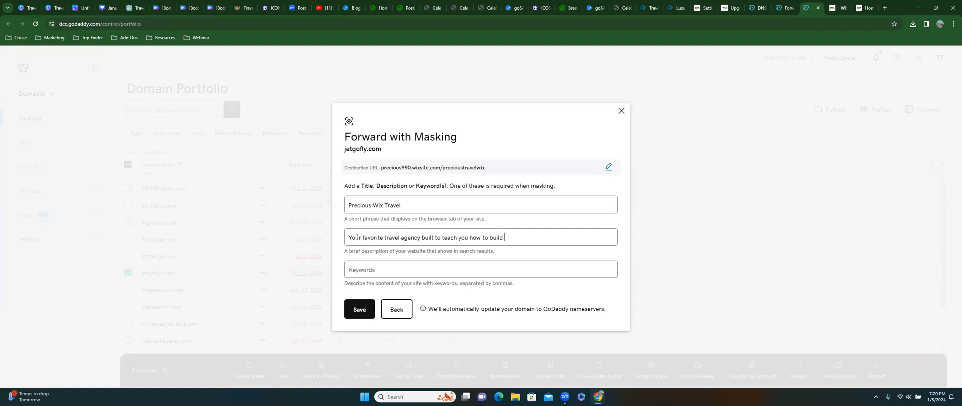
pyautogui.write('a wix travel agen')
pyautogui.write('t website')
pyautogui.write('website,')
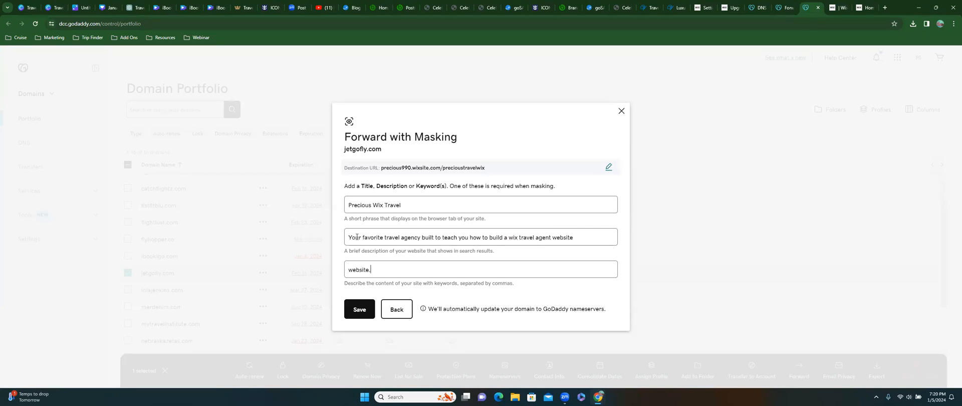
pyautogui.write(' travel agen')
pyautogui.write('t websit')
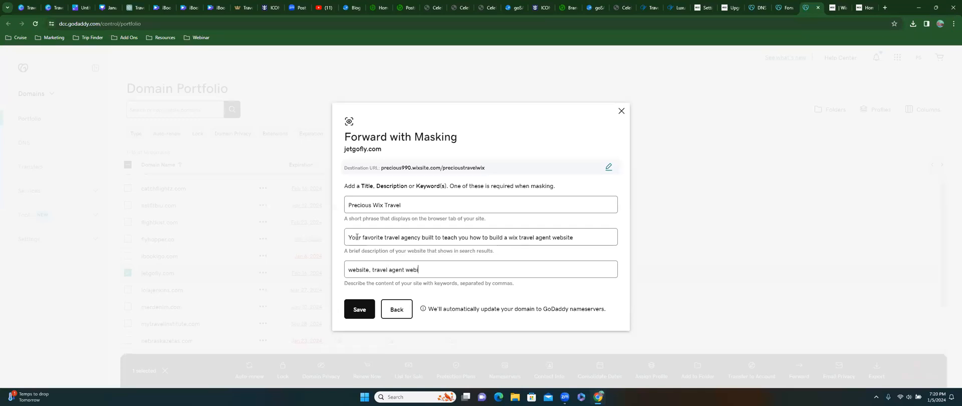
pyautogui.write('e, travel agent tutorial')
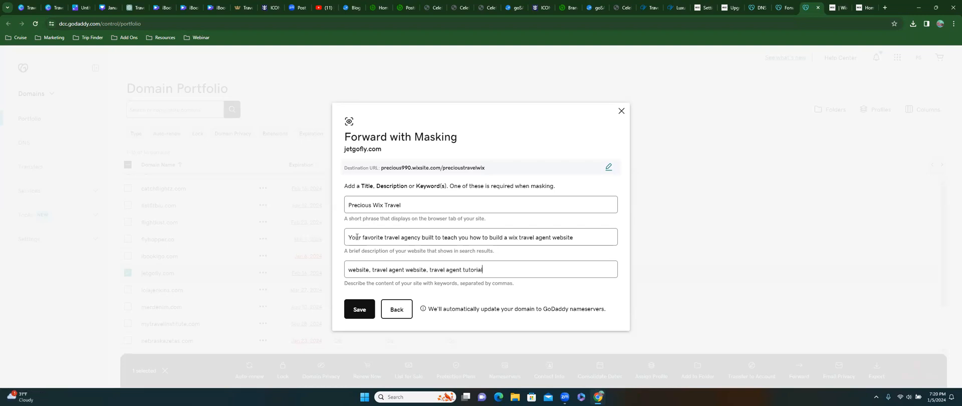
pyautogui.click(354, 311)
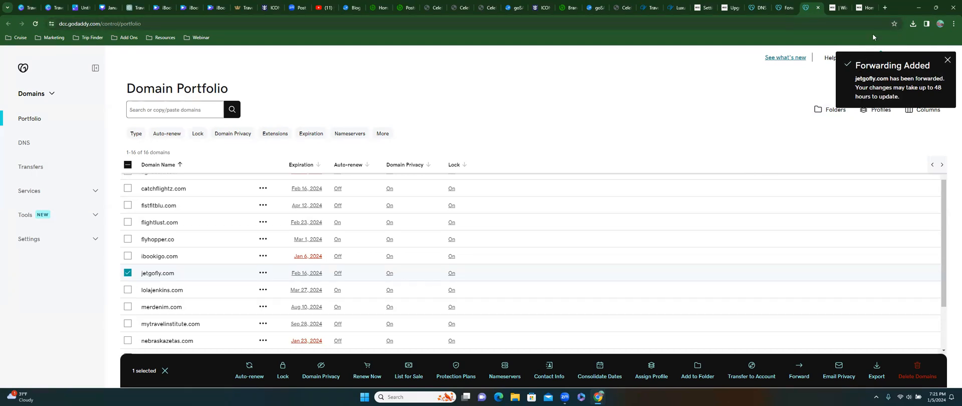
# - Scroll the live iBookigo Wix homepage down to the gallery and back up
pyautogui.click(863, 8)
pyautogui.scroll(-8, 515, 223)
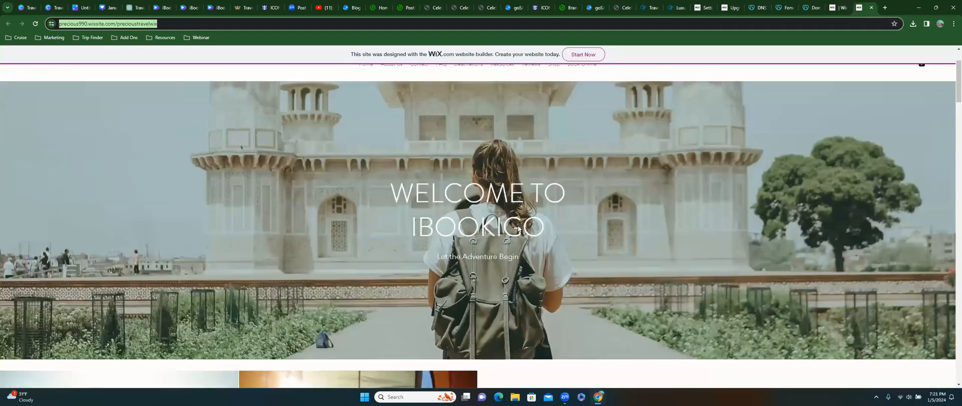
pyautogui.scroll(8, 518, 225)
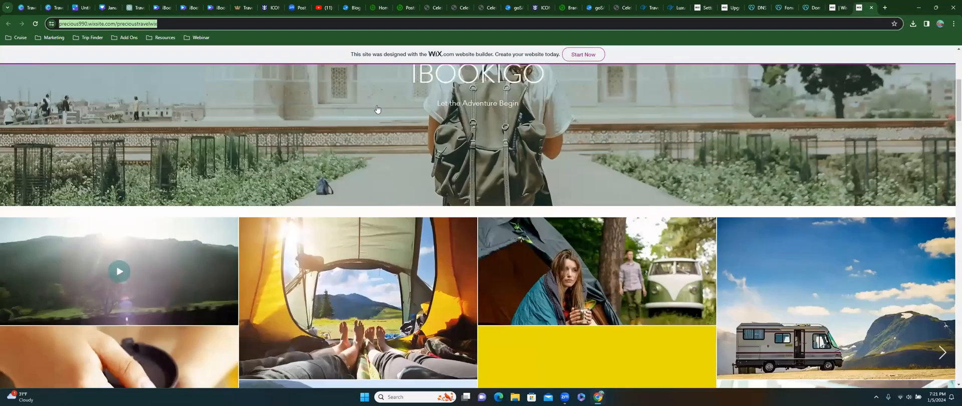
pyautogui.moveTo(398, 54); pyautogui.dragTo(353, 55)
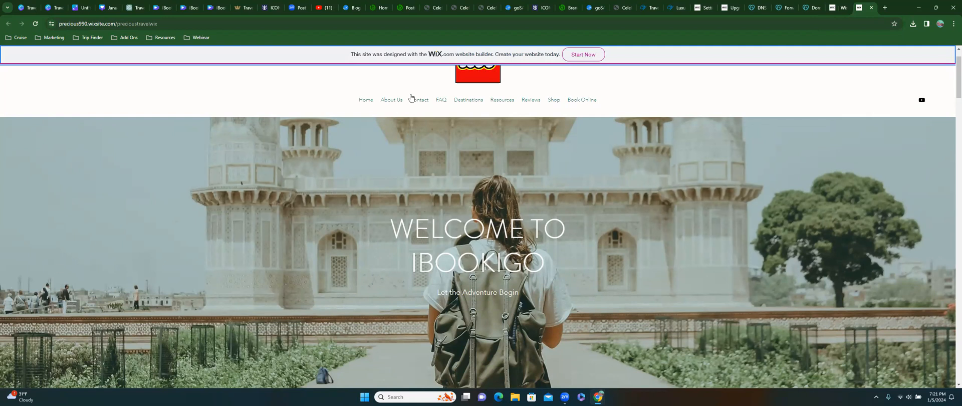
pyautogui.click(183, 7)
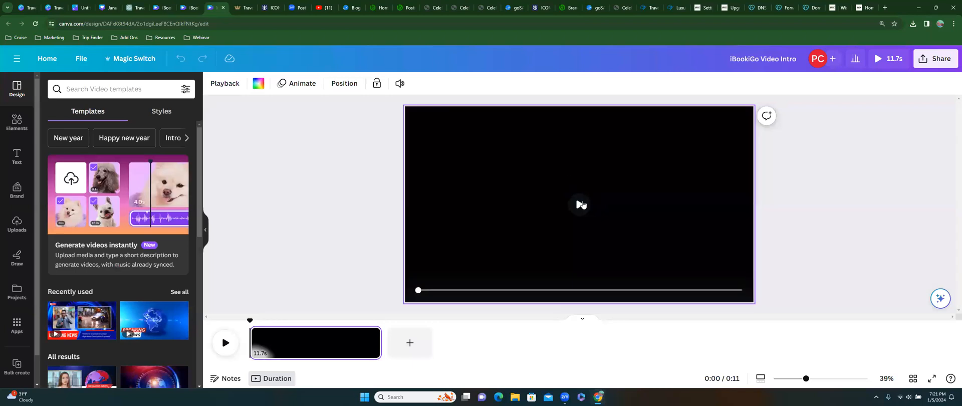
# - Switch to the Canva 'THANKS' outro video and replay its preview from the start
pyautogui.click(167, 8)
pyautogui.click(481, 217)
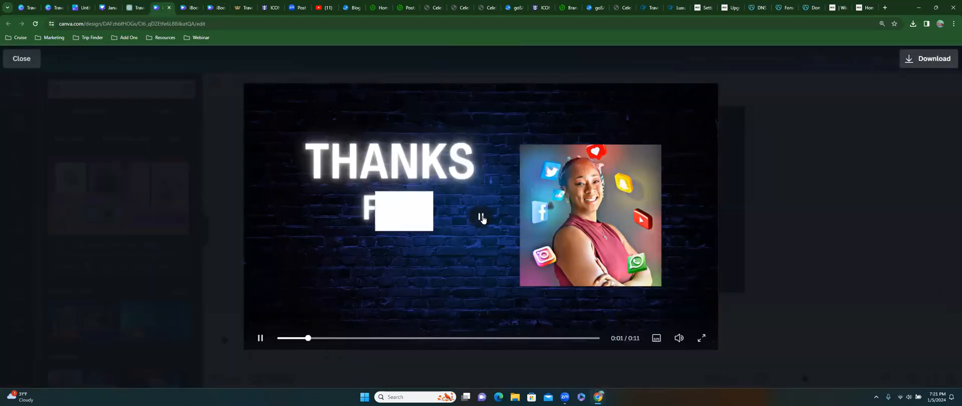